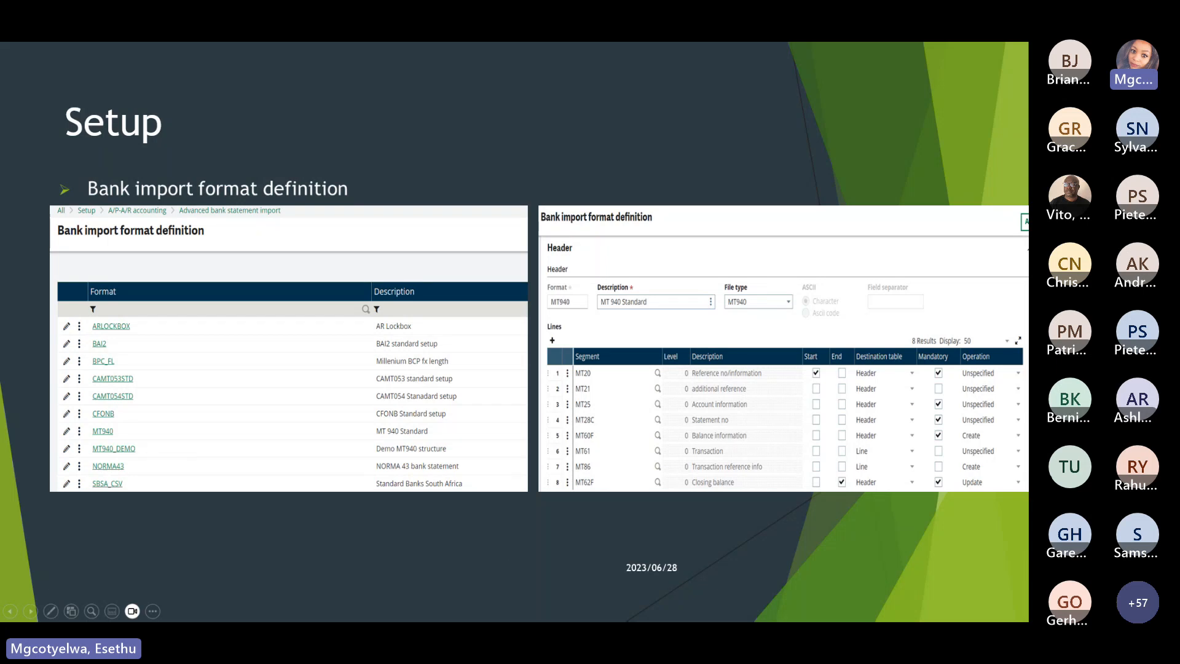
Leave the Setup slideshow and return to the Sage X3 A/R accounting manager home page.
{"action": "key", "text": "alt+Tab"}
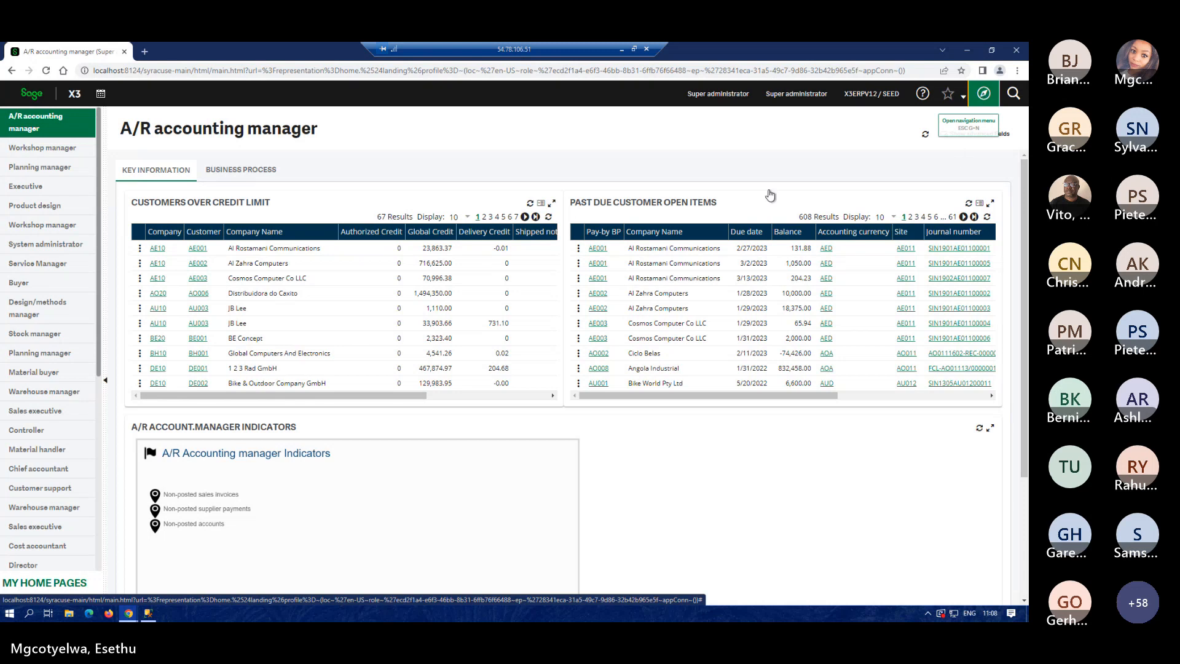
In the navigation menu, collapse all sections and expand Setup.
{"action": "left_click", "coordinate": [984, 93]}
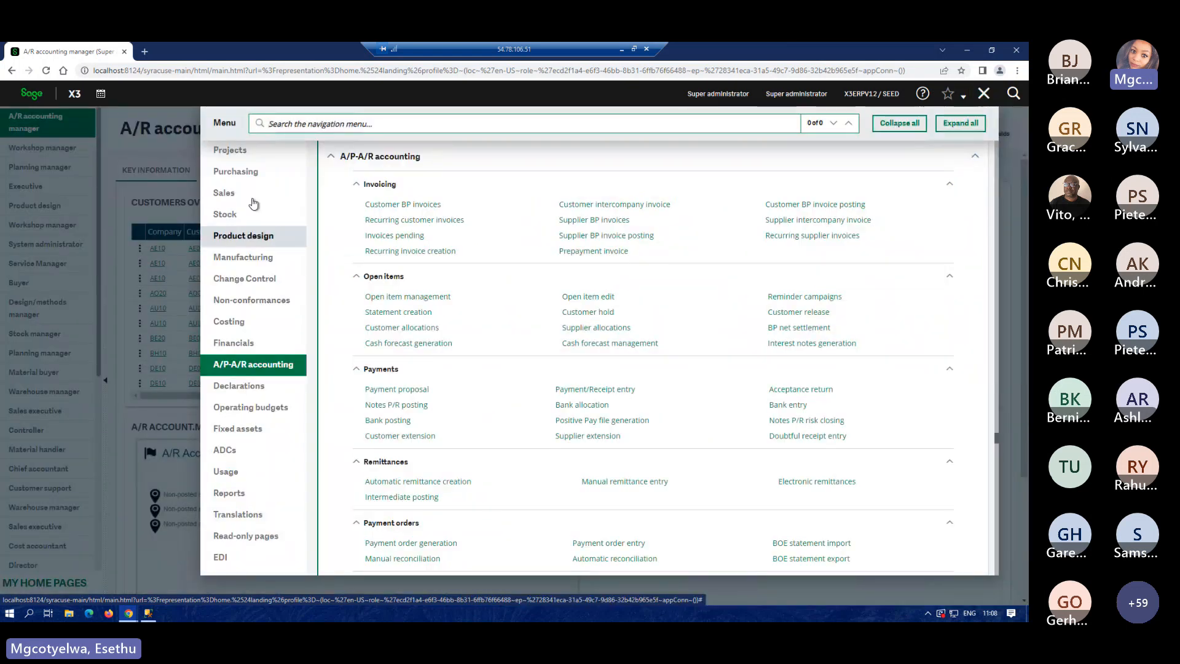
{"action": "scroll", "coordinate": [253, 200], "scroll_direction": "up", "scroll_amount": 3}
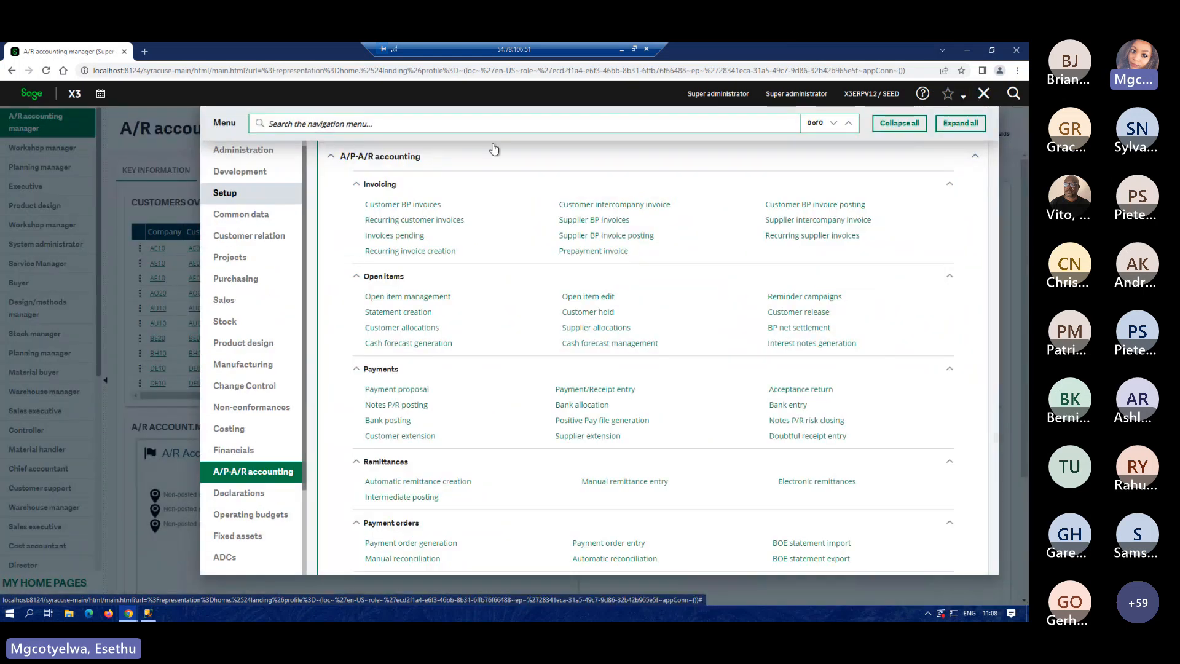
{"action": "scroll", "coordinate": [226, 202], "scroll_direction": "up", "scroll_amount": 1}
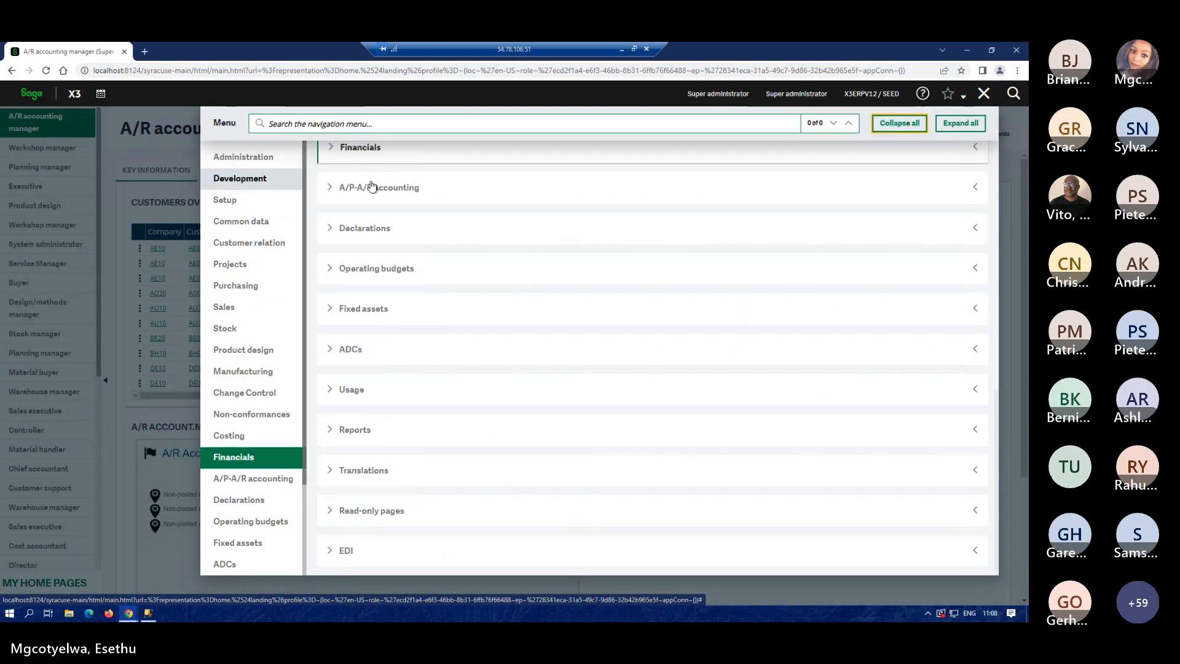
{"action": "left_click", "coordinate": [226, 199]}
{"action": "left_click", "coordinate": [914, 124]}
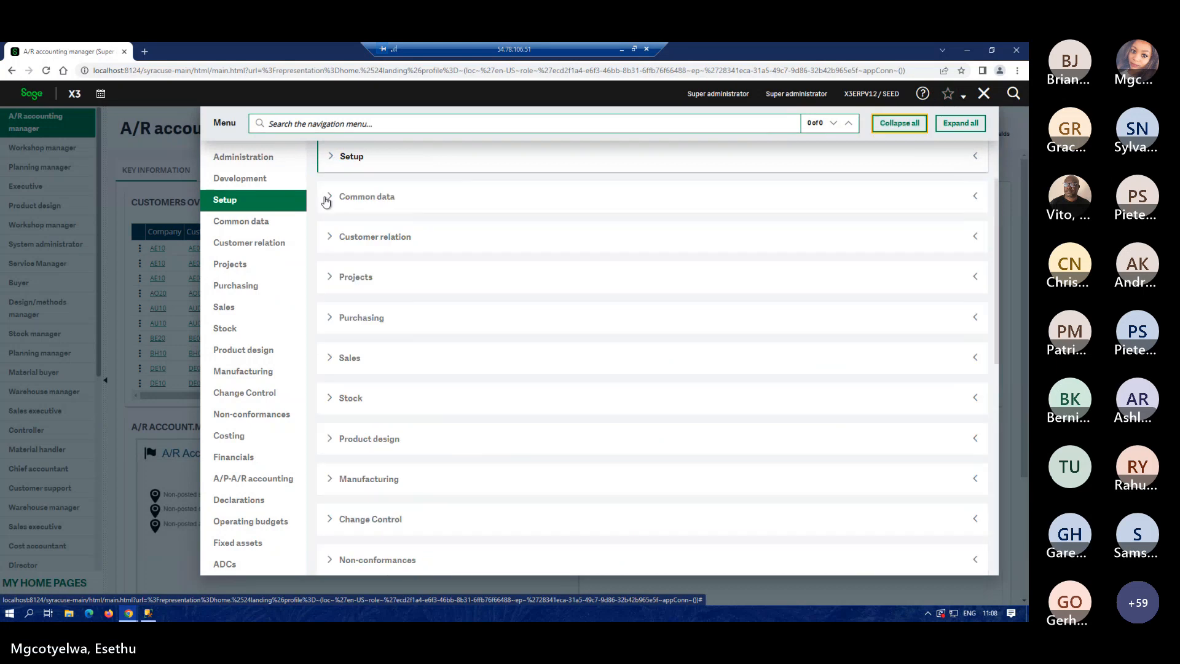
{"action": "left_click", "coordinate": [331, 157]}
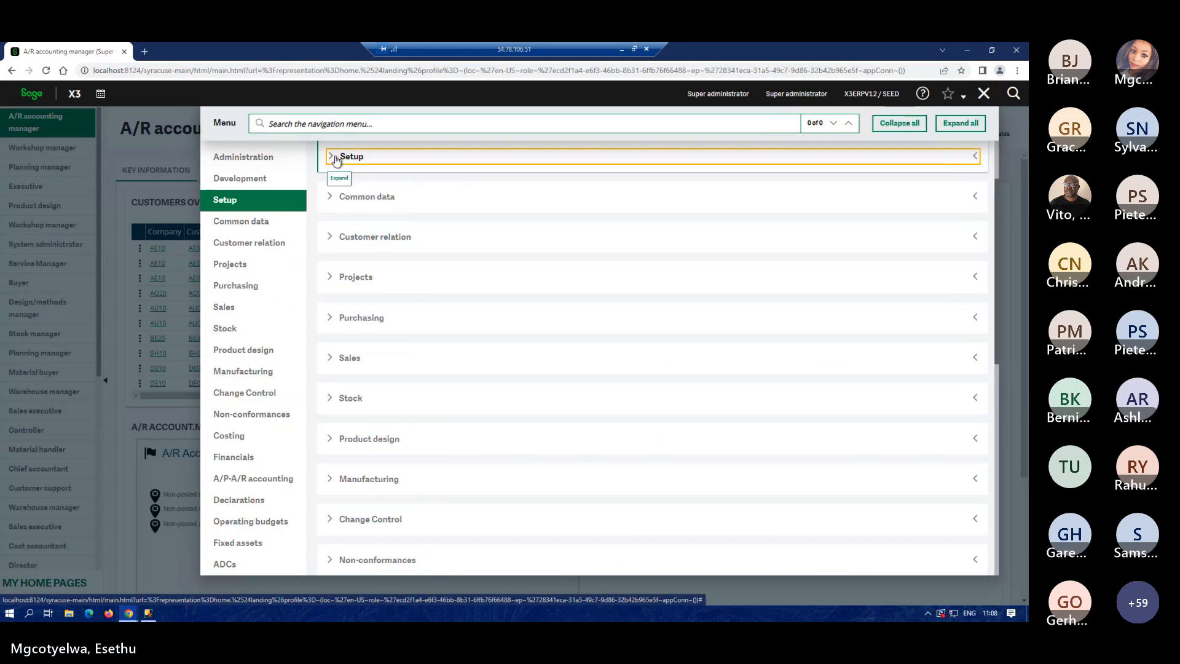
{"action": "scroll", "coordinate": [538, 455], "scroll_direction": "down", "scroll_amount": 1}
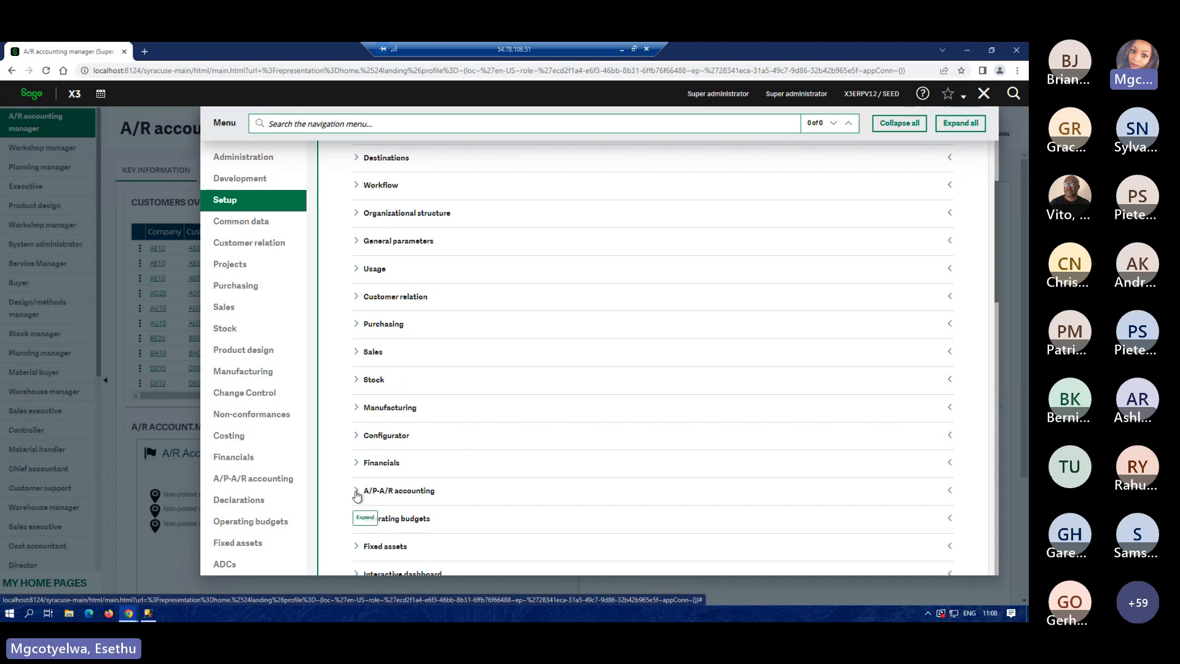
Go to A/P-A/R accounting > Advanced bank statement import > Bank import segment definition.
{"action": "left_click", "coordinate": [357, 493]}
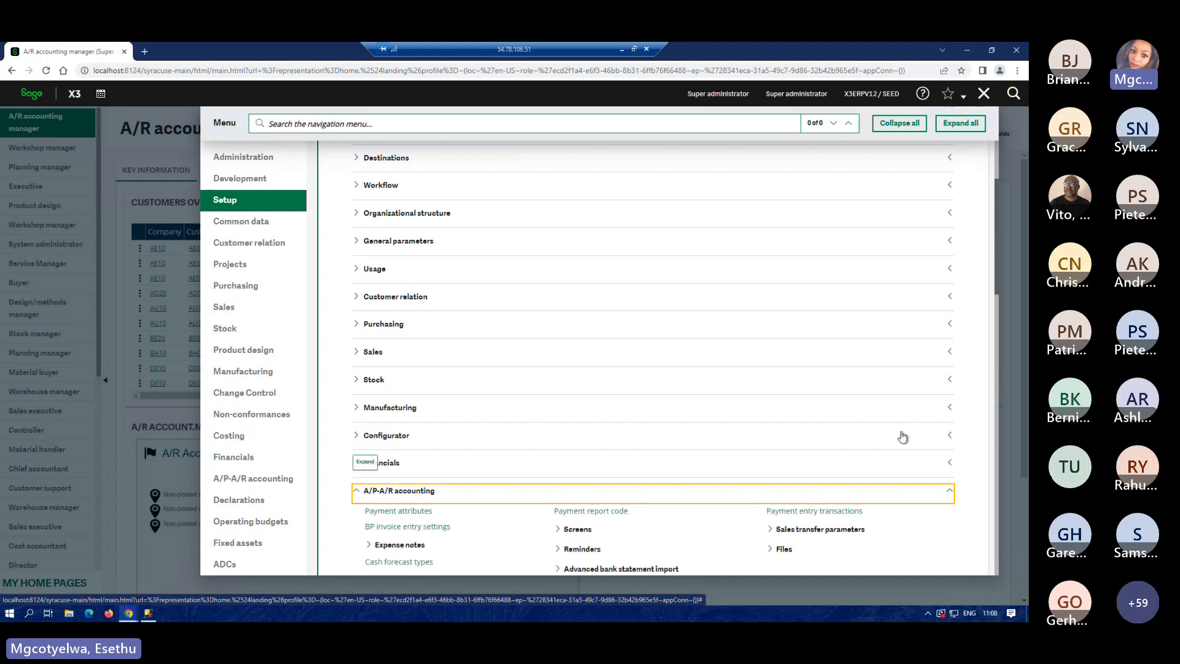
{"action": "scroll", "coordinate": [902, 438], "scroll_direction": "down", "scroll_amount": 1}
{"action": "scroll", "coordinate": [901, 436], "scroll_direction": "down", "scroll_amount": 1}
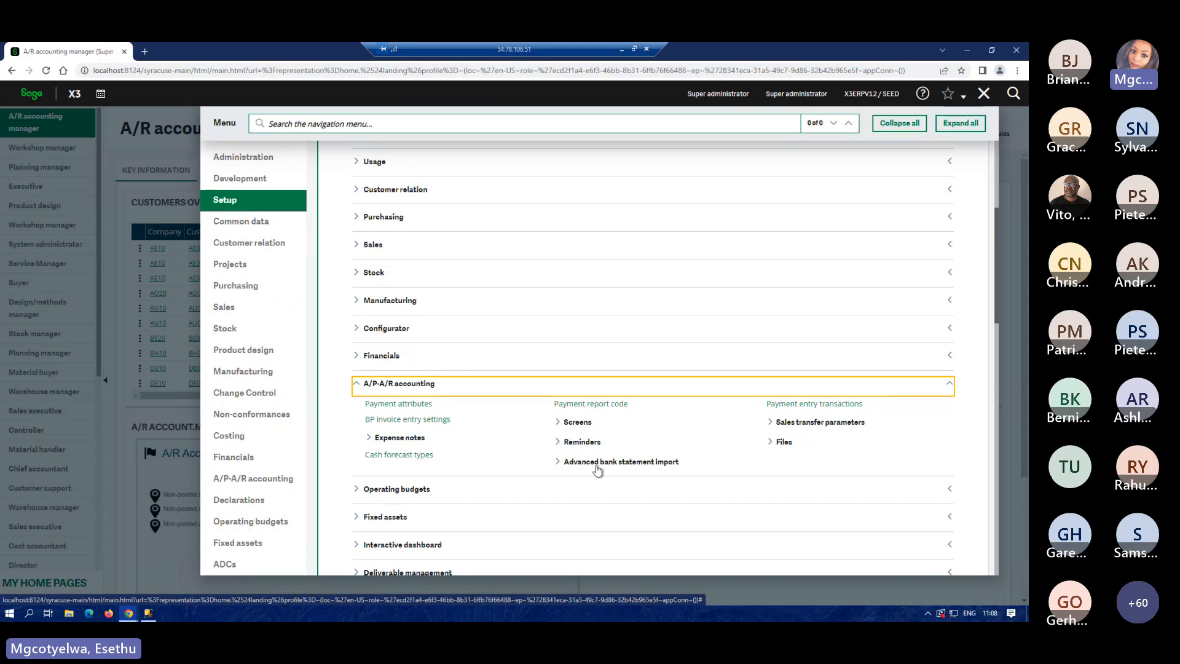
{"action": "left_click", "coordinate": [556, 463]}
{"action": "left_click", "coordinate": [556, 462]}
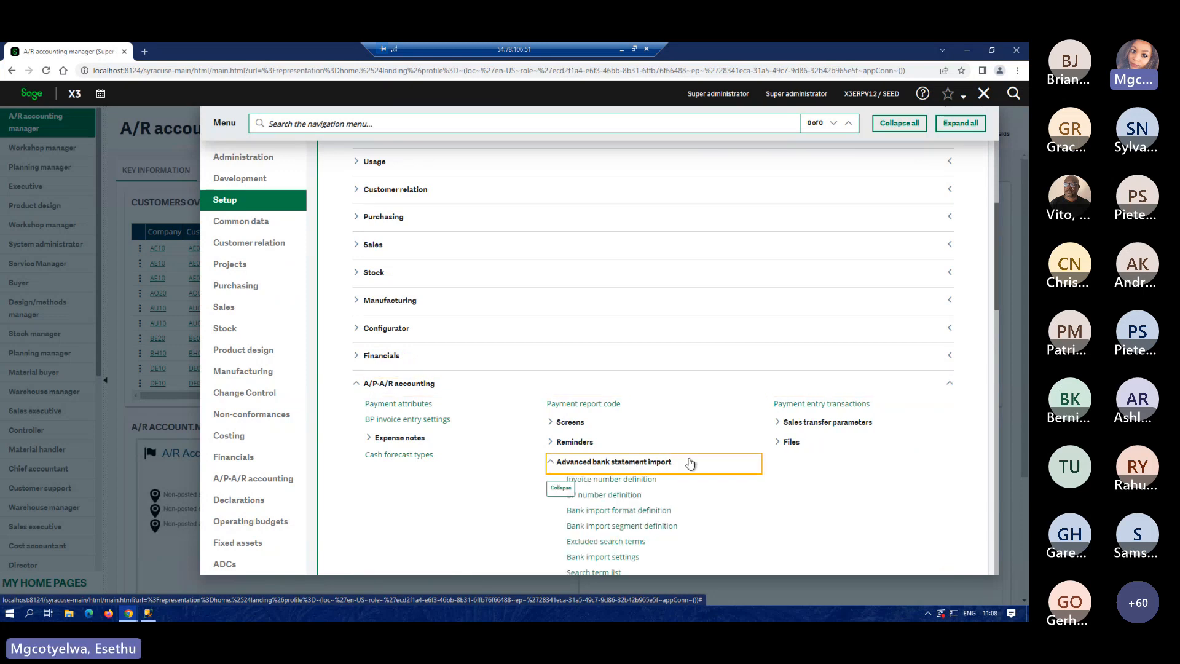
{"action": "scroll", "coordinate": [924, 497], "scroll_direction": "down", "scroll_amount": 1}
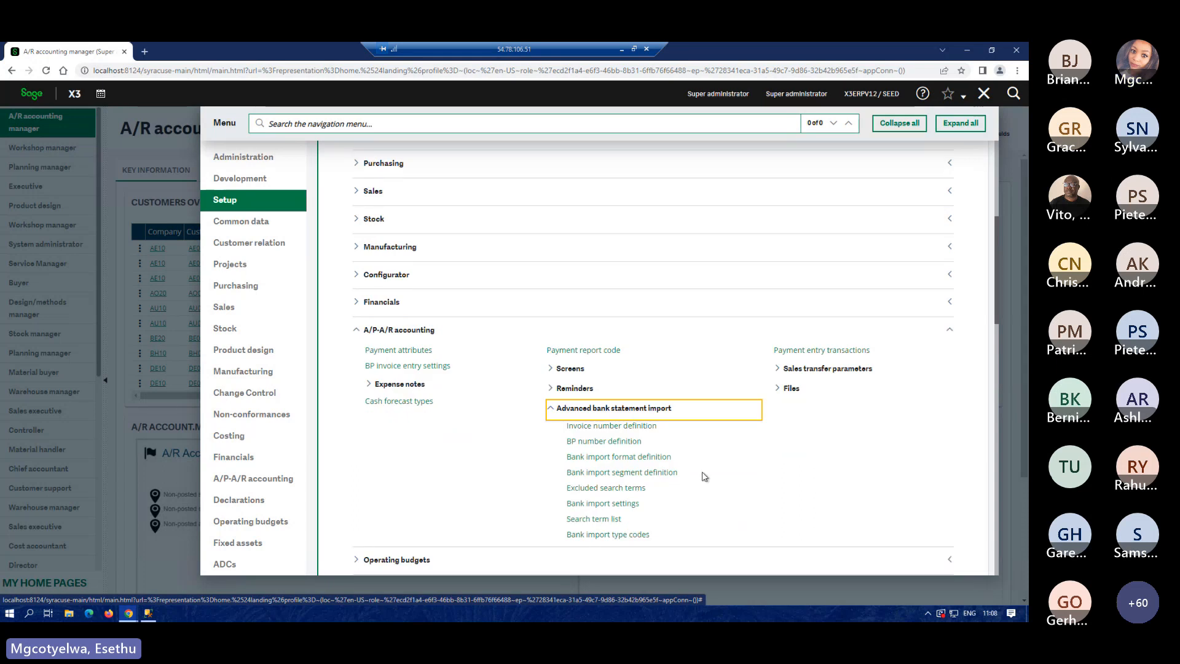
{"action": "left_click", "coordinate": [648, 475]}
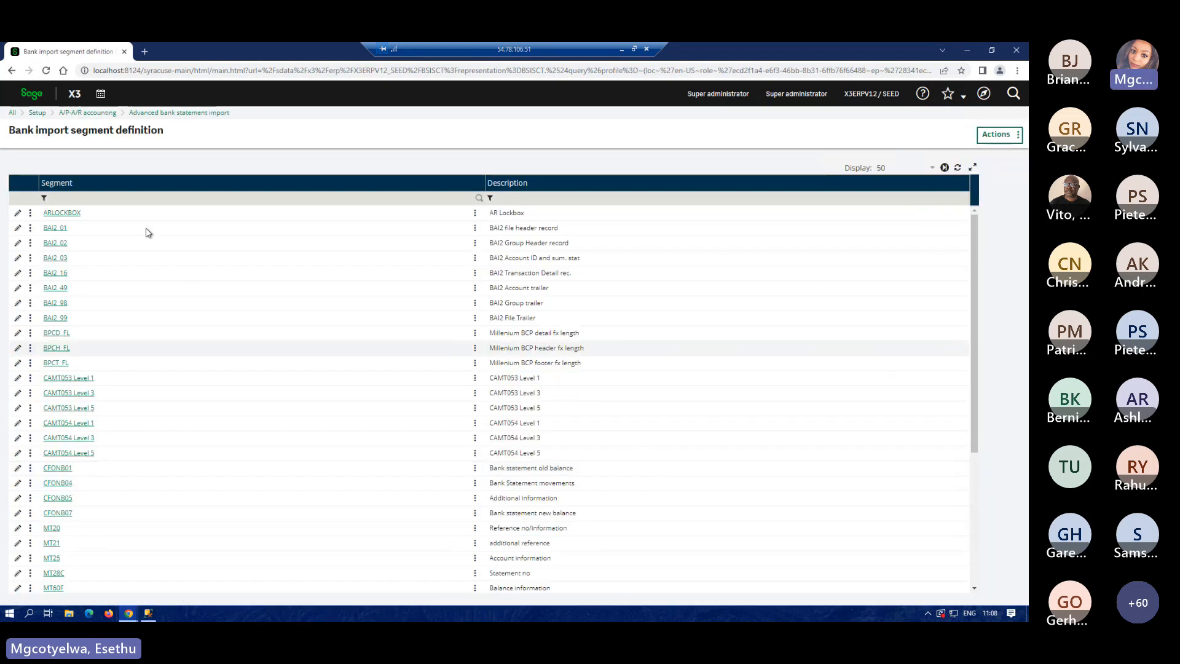
Filter segments by 'mt' and open MT60F (Balance information) for editing.
{"action": "left_click", "coordinate": [103, 199]}
{"action": "type", "text": "mt"}
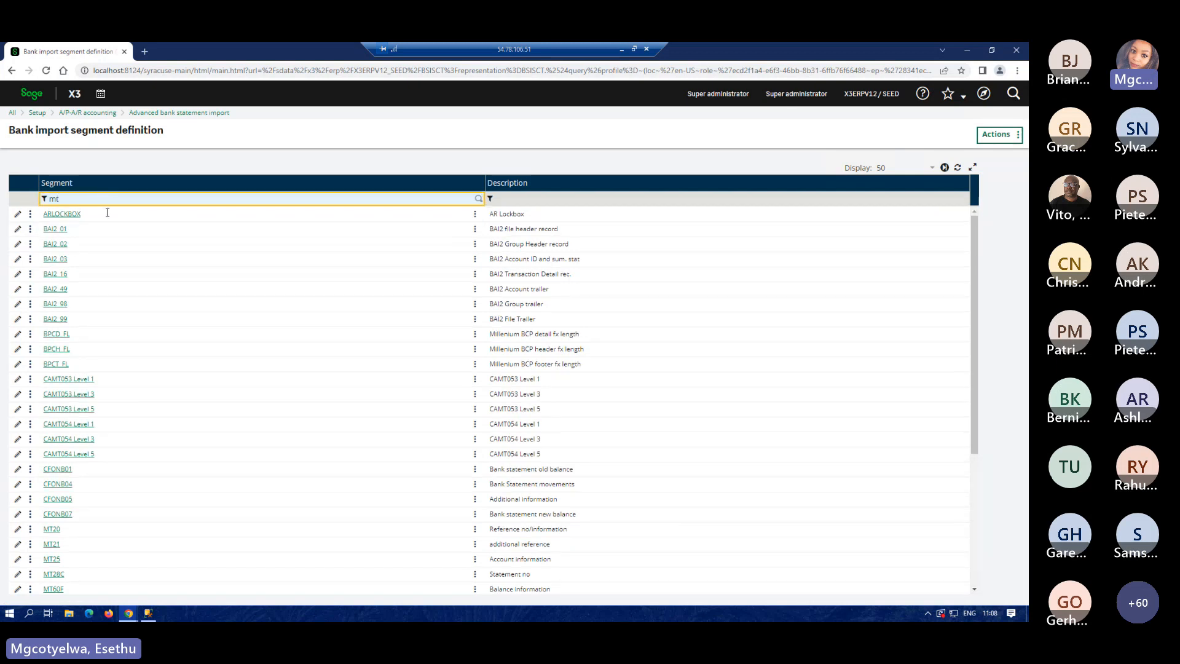
{"action": "key", "text": "Return"}
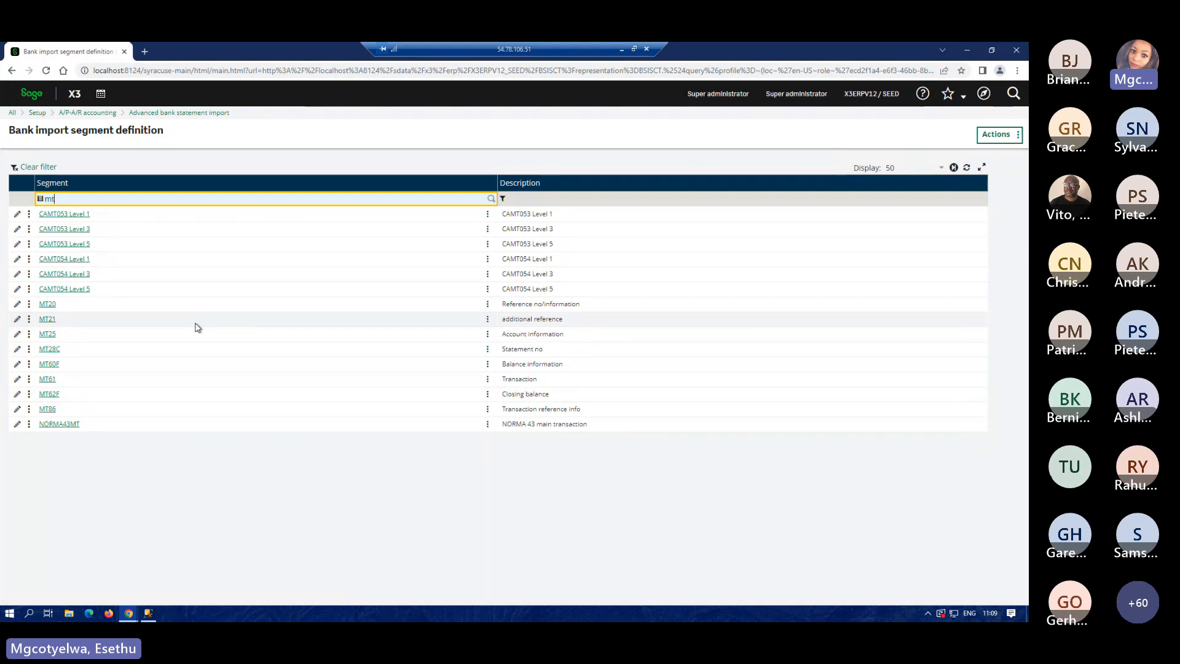
{"action": "left_click", "coordinate": [19, 364]}
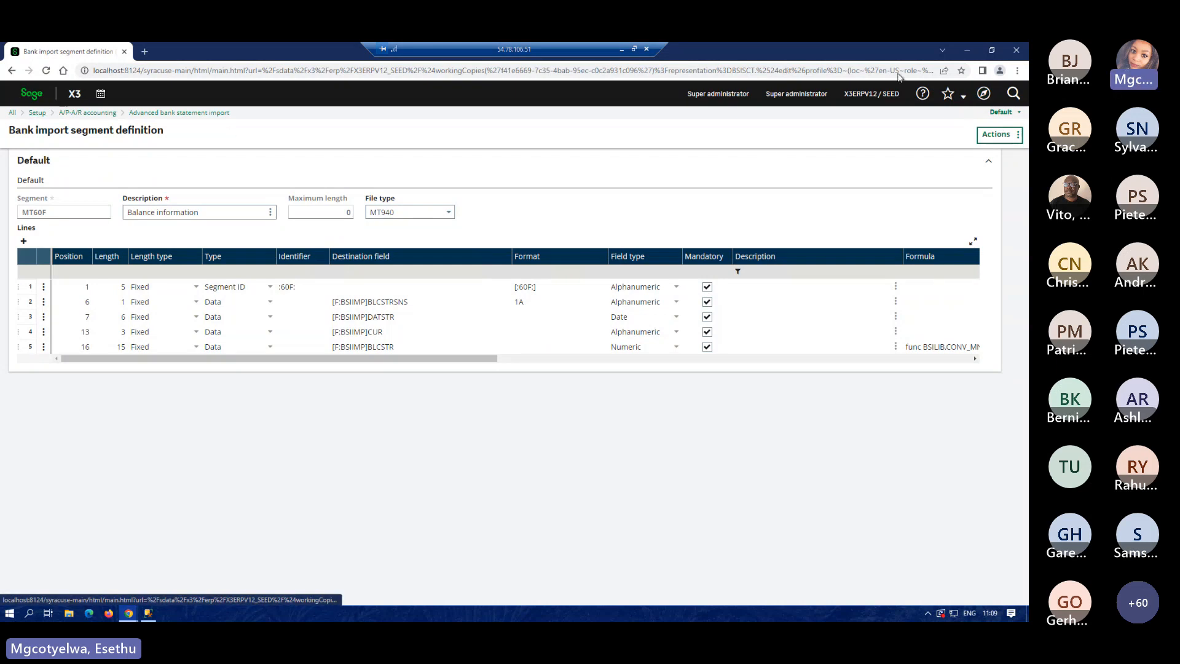
Open Bank import format definition under Advanced bank statement import setup.
{"action": "left_click", "coordinate": [982, 94]}
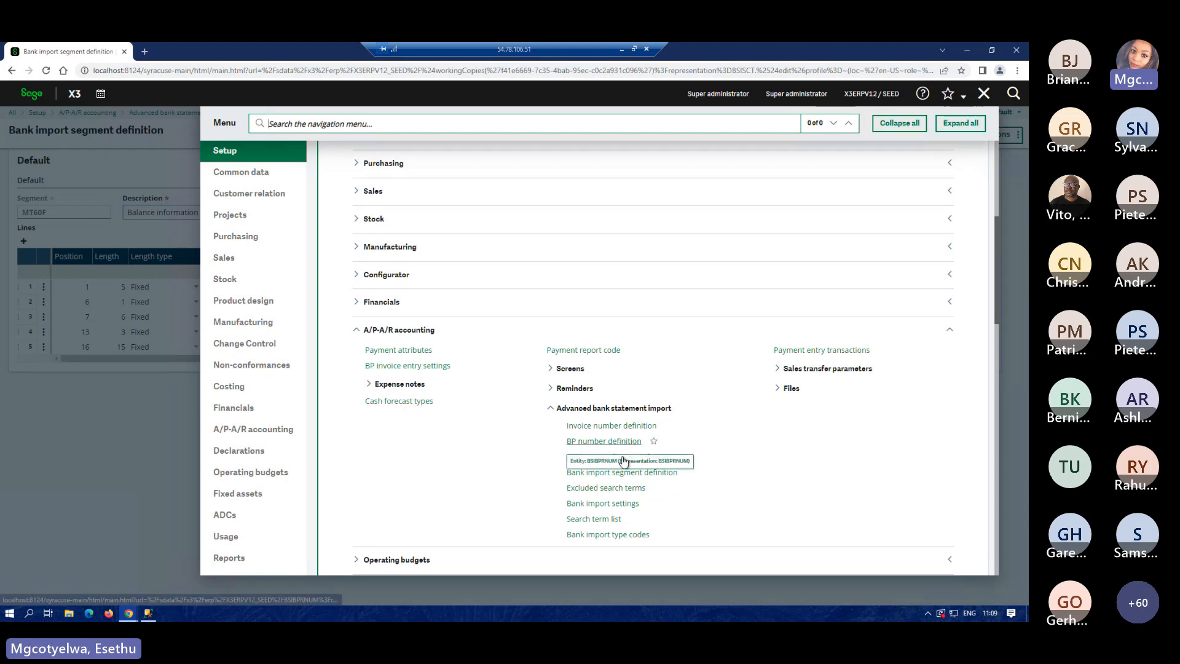
{"action": "left_click", "coordinate": [623, 459]}
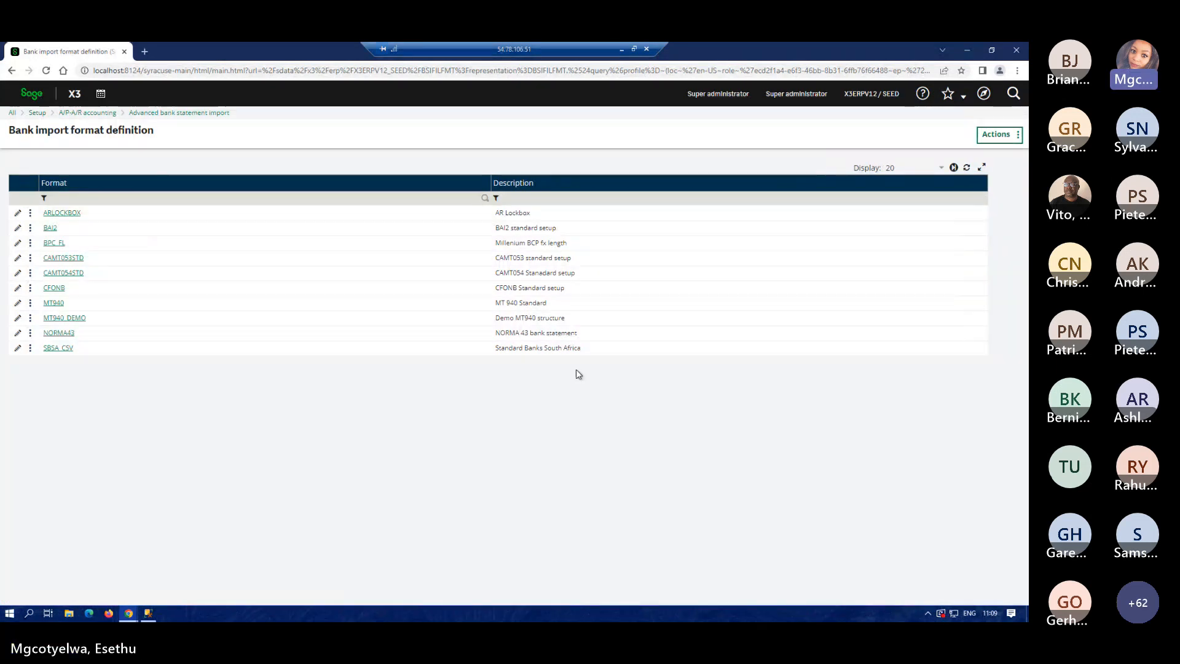
Review the MT940 format's eight segment lines, then return to the slideshow's BP number definition bullet.
{"action": "left_click", "coordinate": [19, 304]}
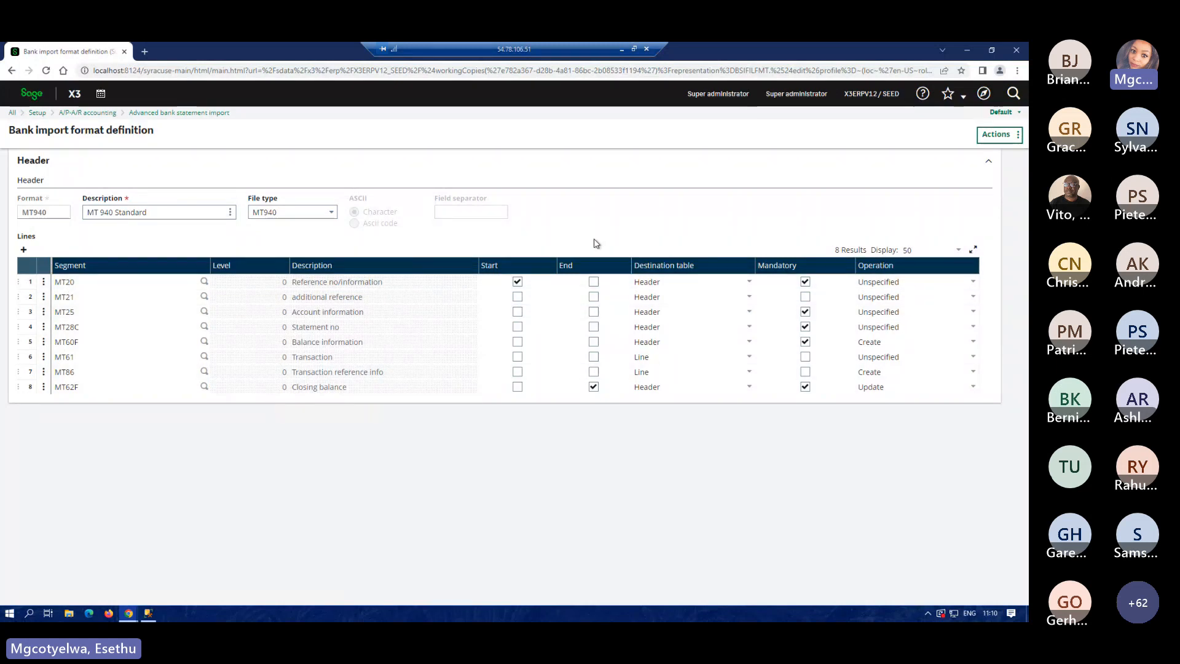
{"action": "left_click", "coordinate": [983, 93]}
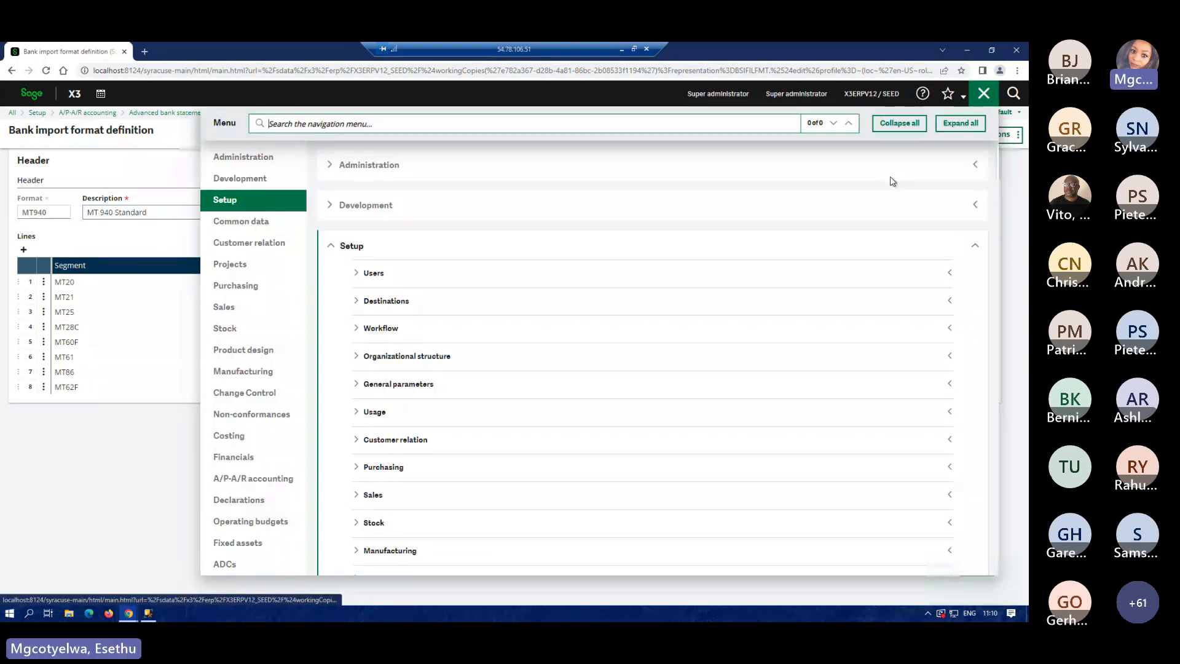
{"action": "left_click", "coordinate": [971, 97]}
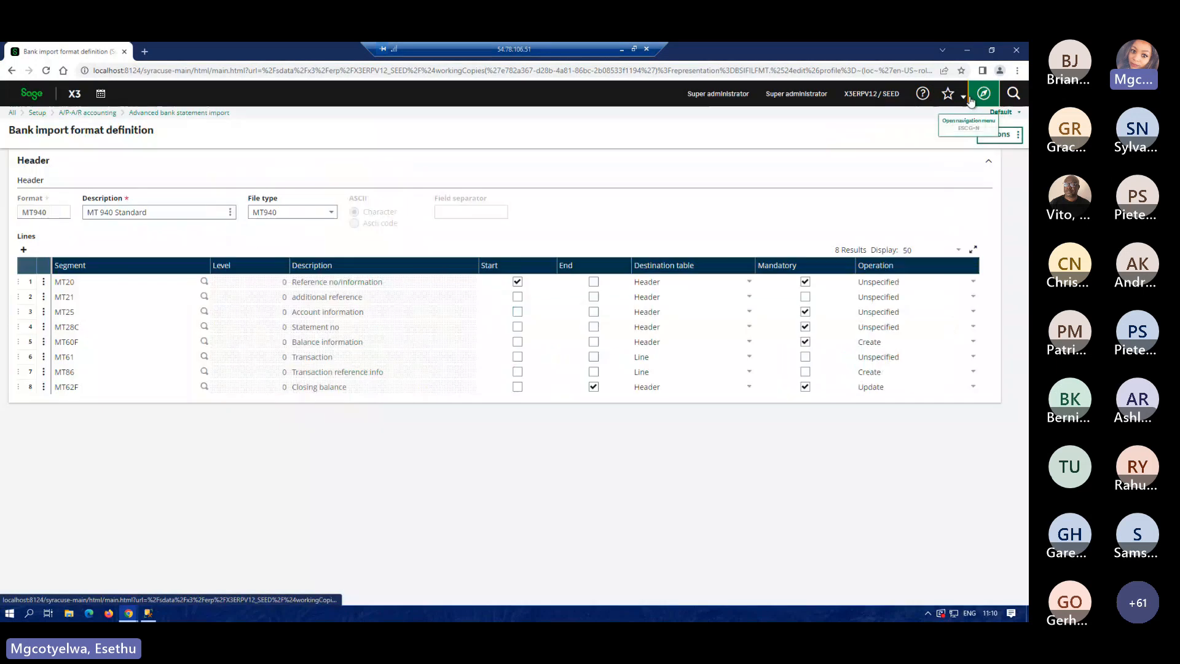
{"action": "left_click", "coordinate": [621, 48]}
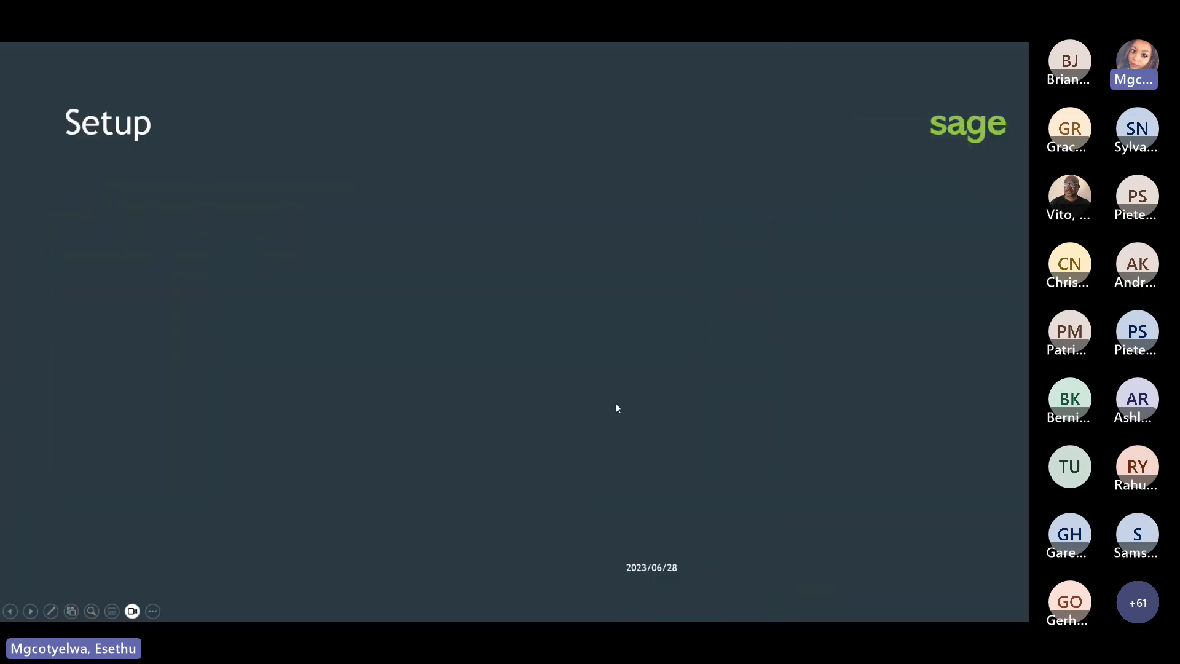
{"action": "left_click", "coordinate": [616, 404]}
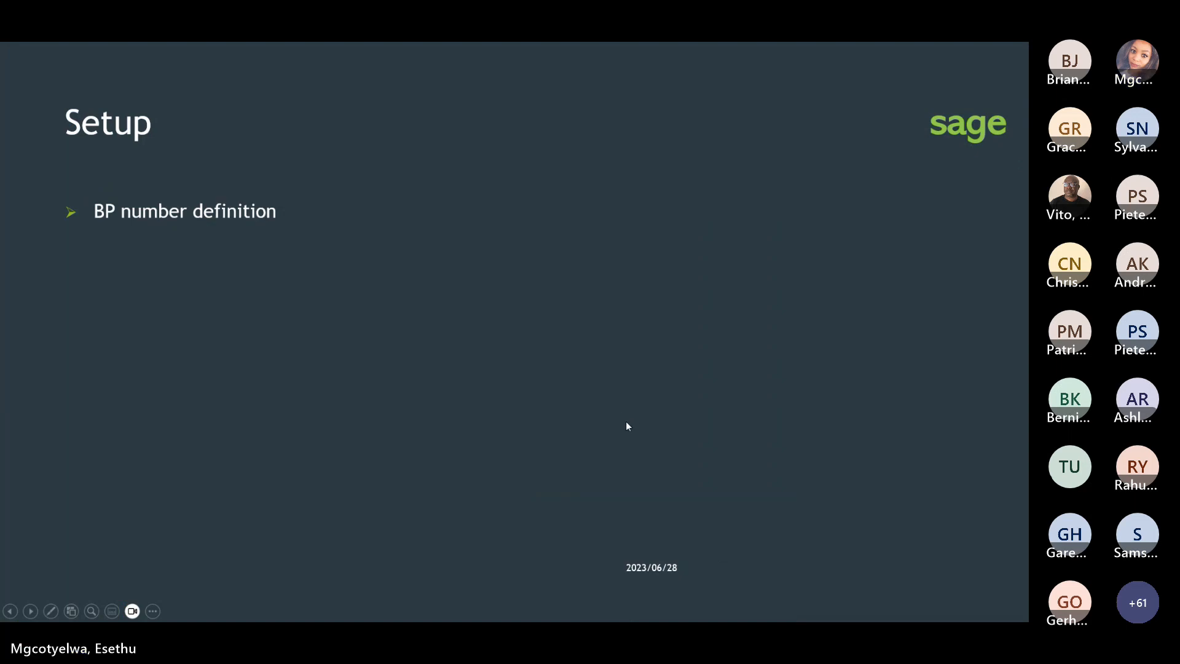
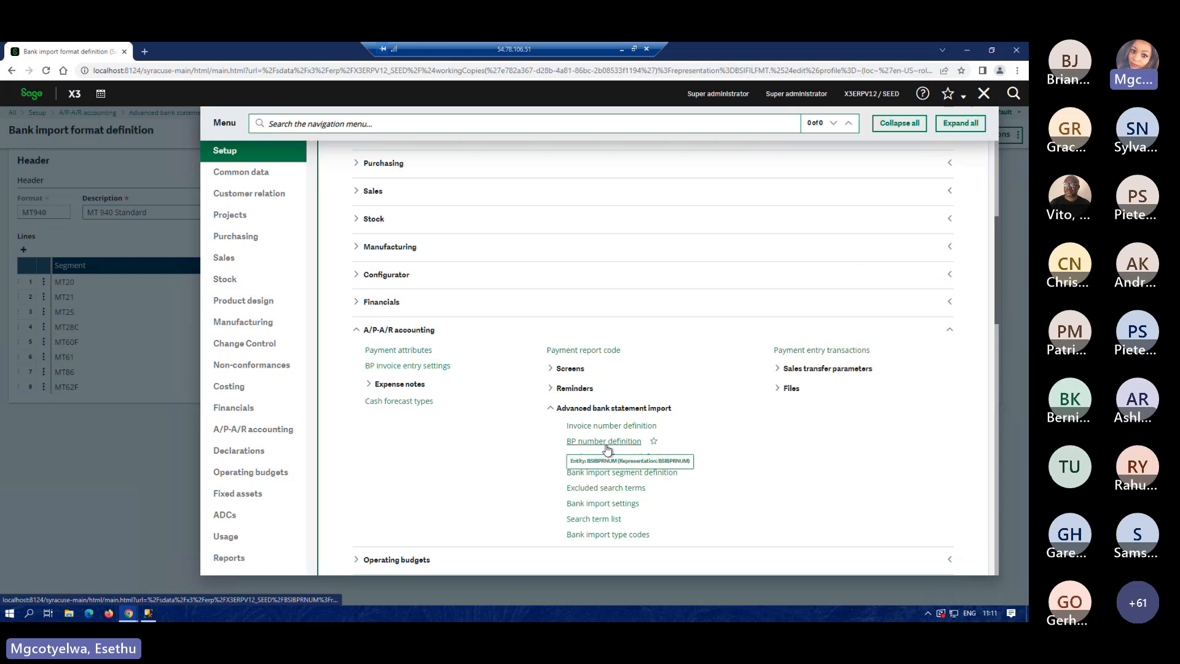
Open the ZA10 MT940 BP number definition, with prefix ZA and number lengths 1 to 5.
{"action": "left_click", "coordinate": [606, 444]}
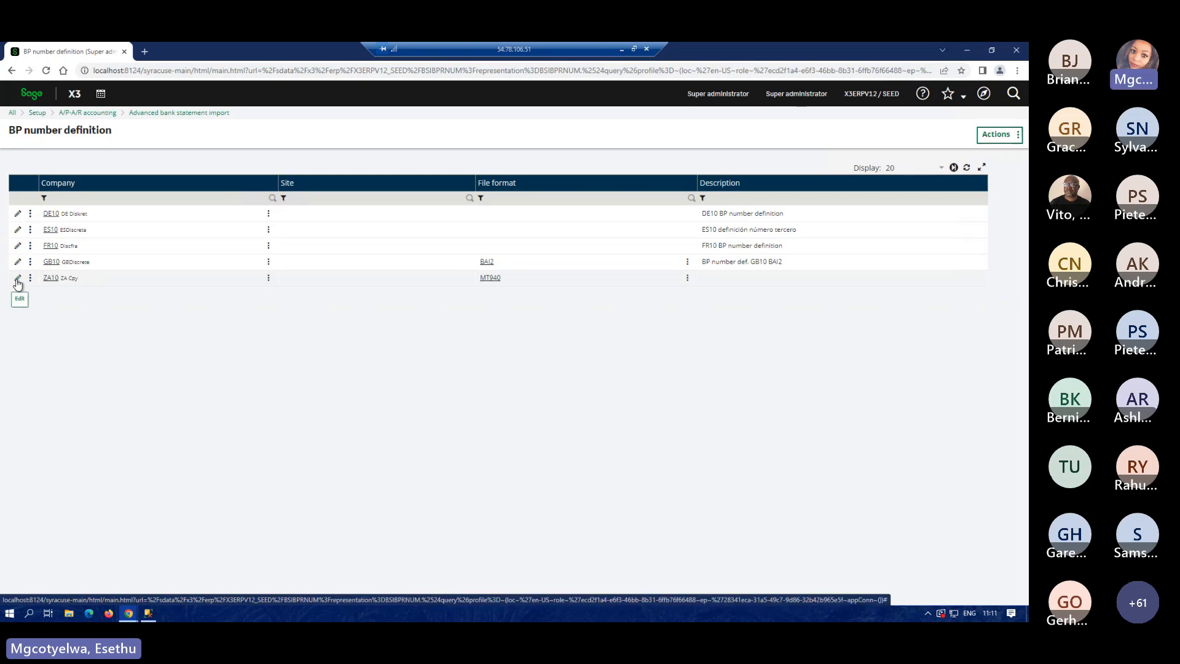
{"action": "left_click", "coordinate": [17, 280]}
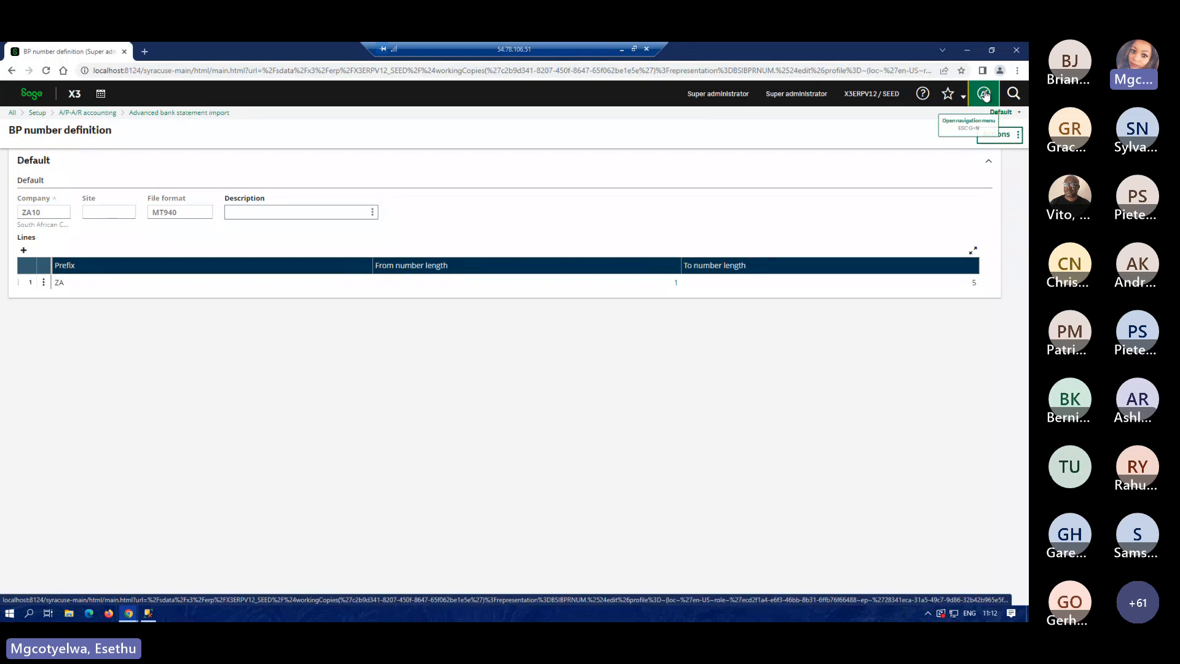
Open the ZA10 MT940 invoice number definition with prefixes ZAINV and ZAPNV, and check its actions.
{"action": "left_click", "coordinate": [984, 94]}
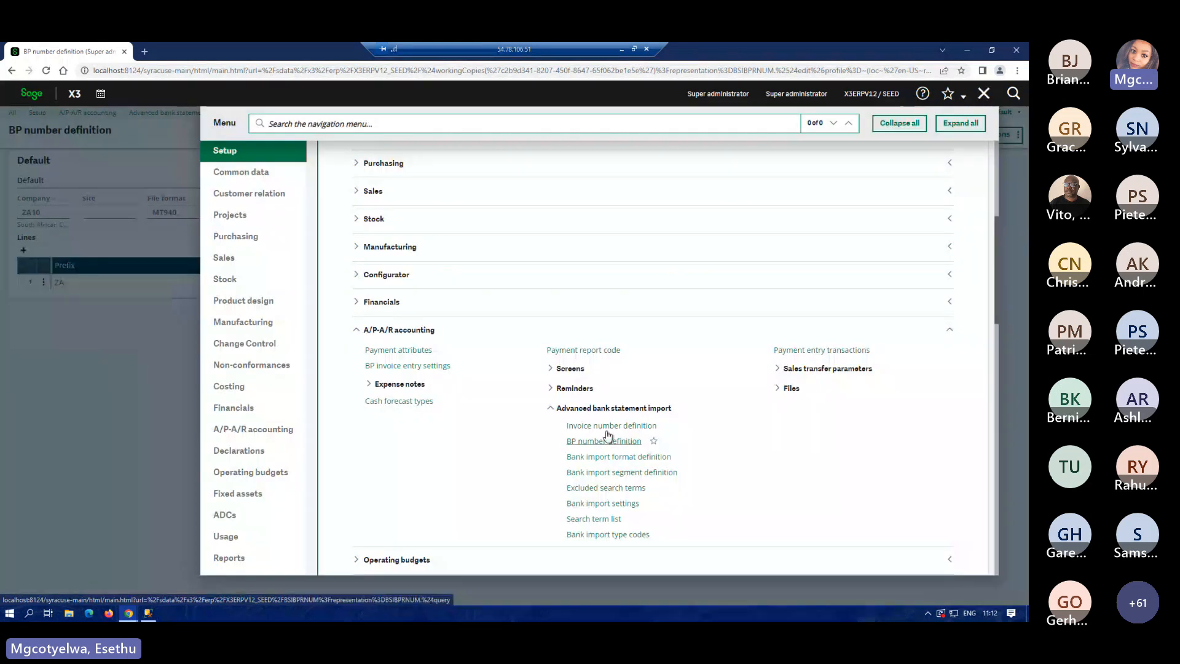
{"action": "left_click", "coordinate": [608, 426]}
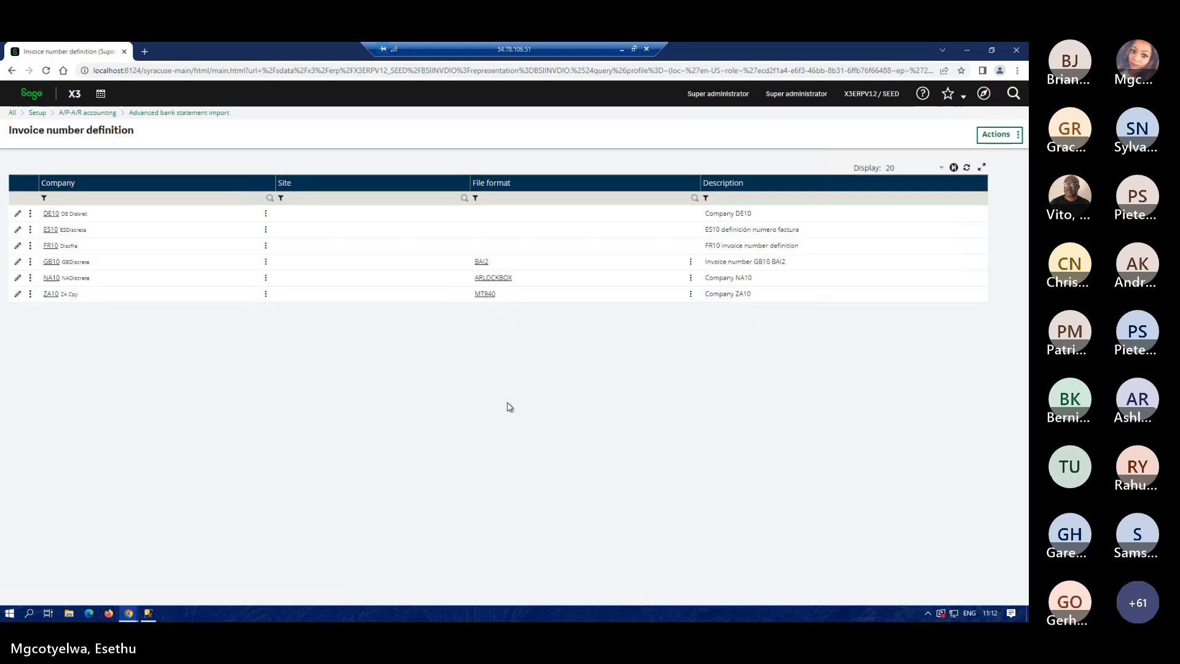
{"action": "left_click", "coordinate": [18, 294]}
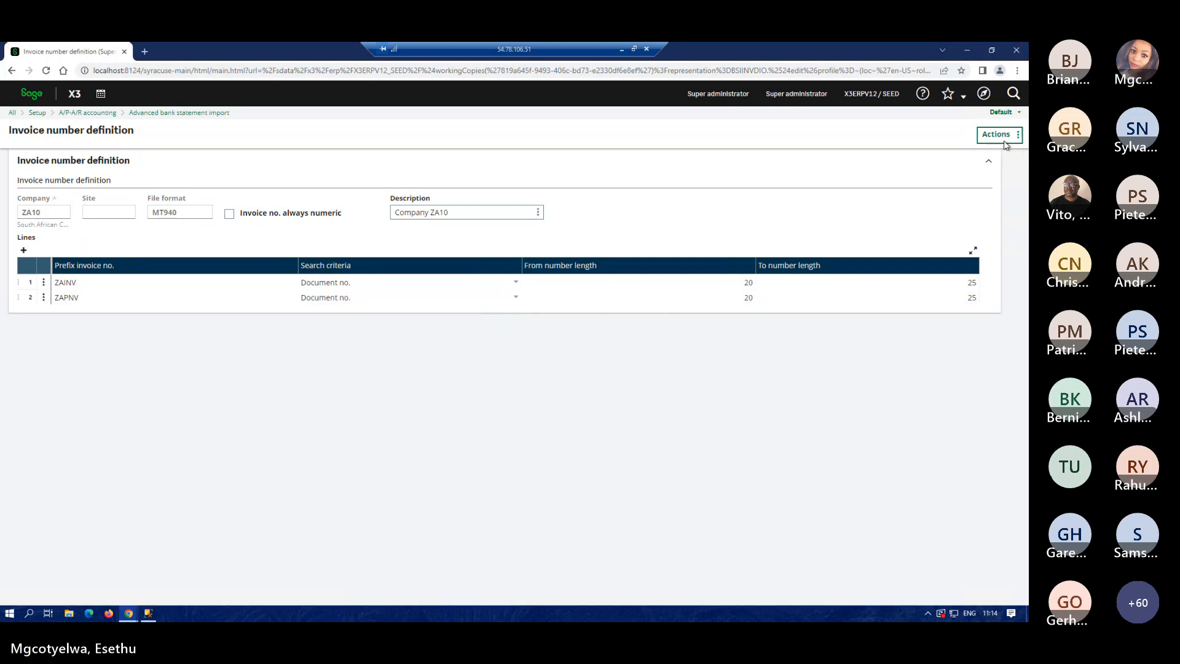
{"action": "left_click", "coordinate": [1002, 137]}
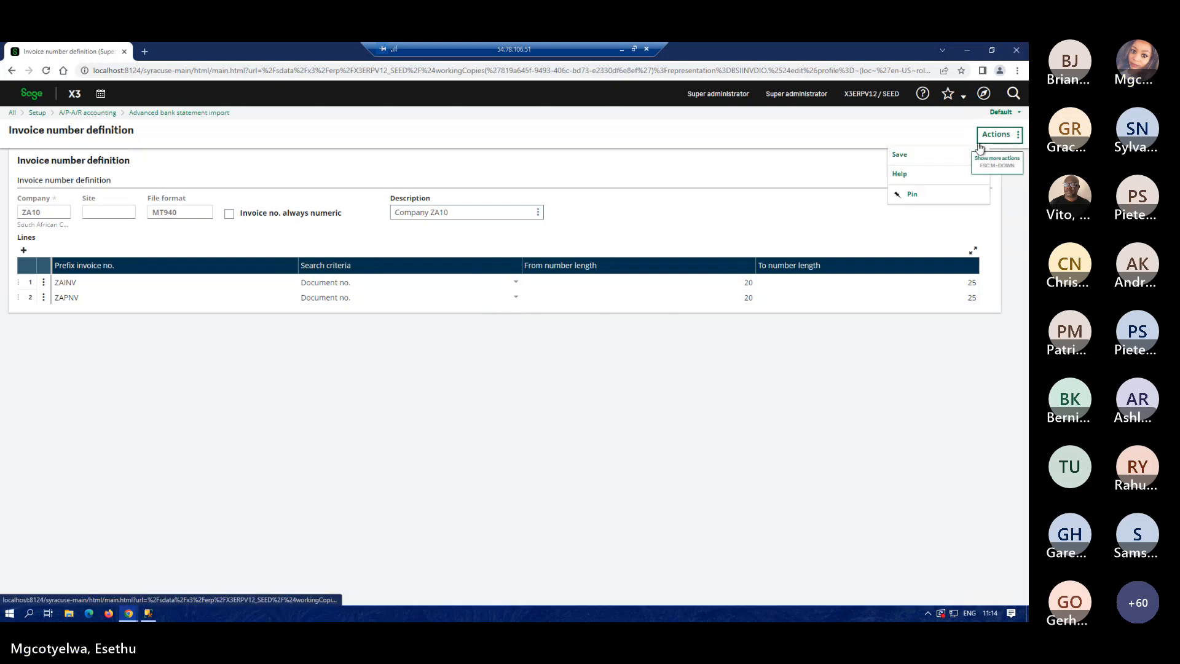
{"action": "left_click", "coordinate": [984, 95]}
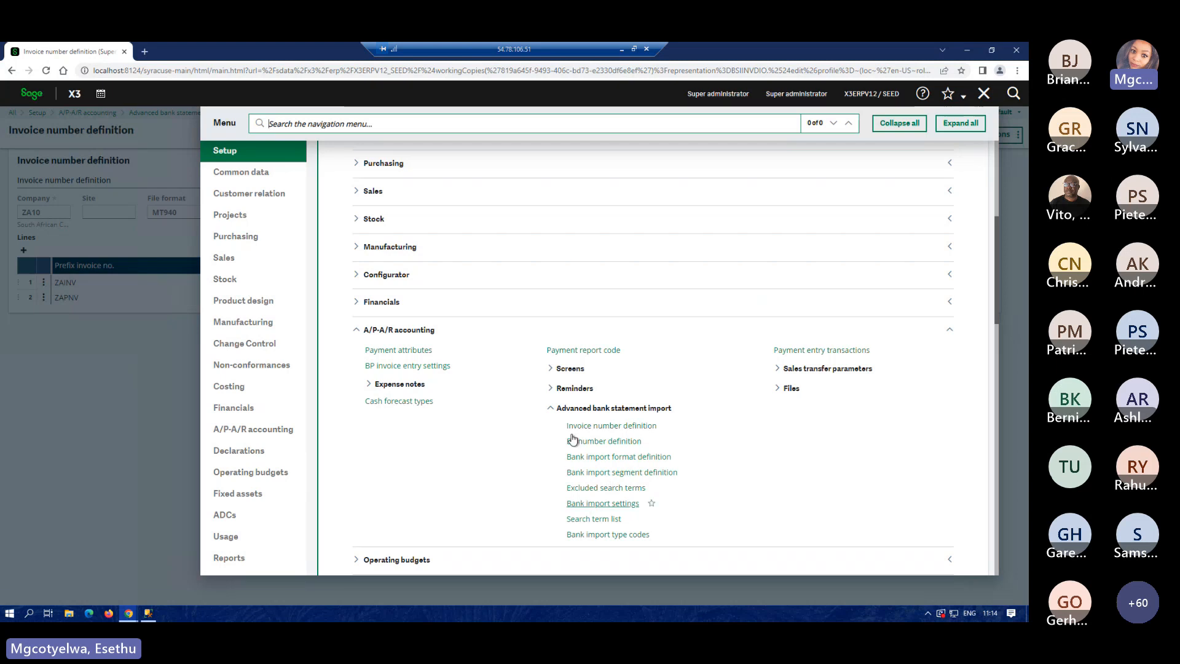
Inspect the BSI payment entry transaction's default payment attribute PAY, then return to BSI.
{"action": "left_click", "coordinate": [806, 358]}
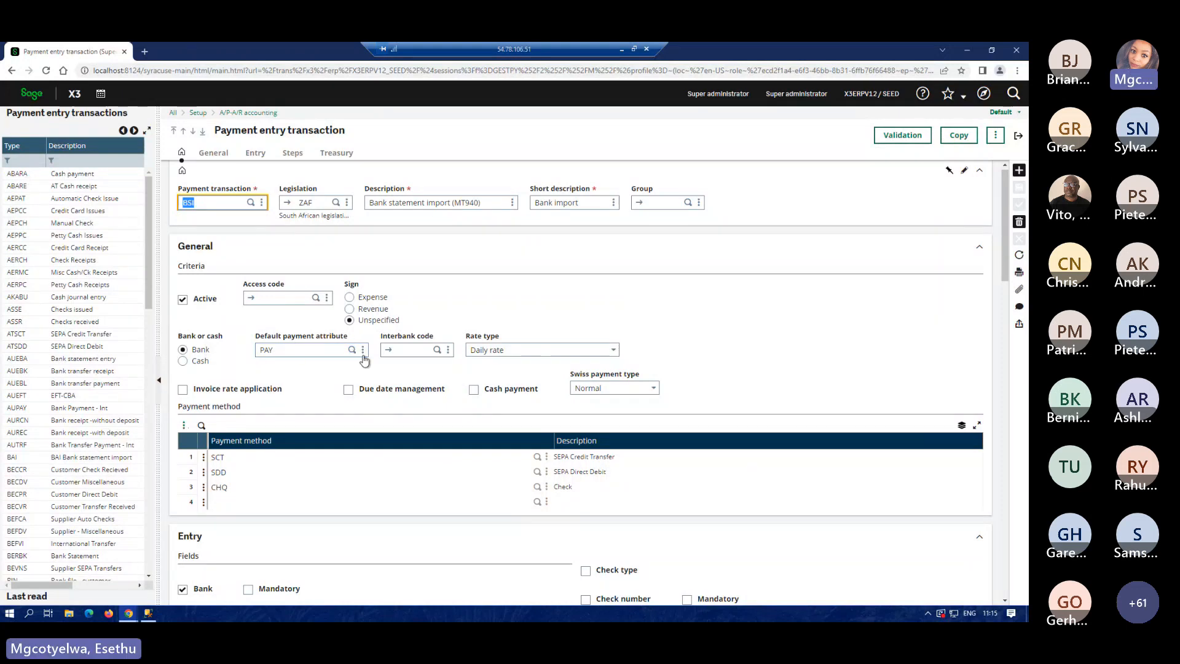
{"action": "left_click", "coordinate": [362, 350]}
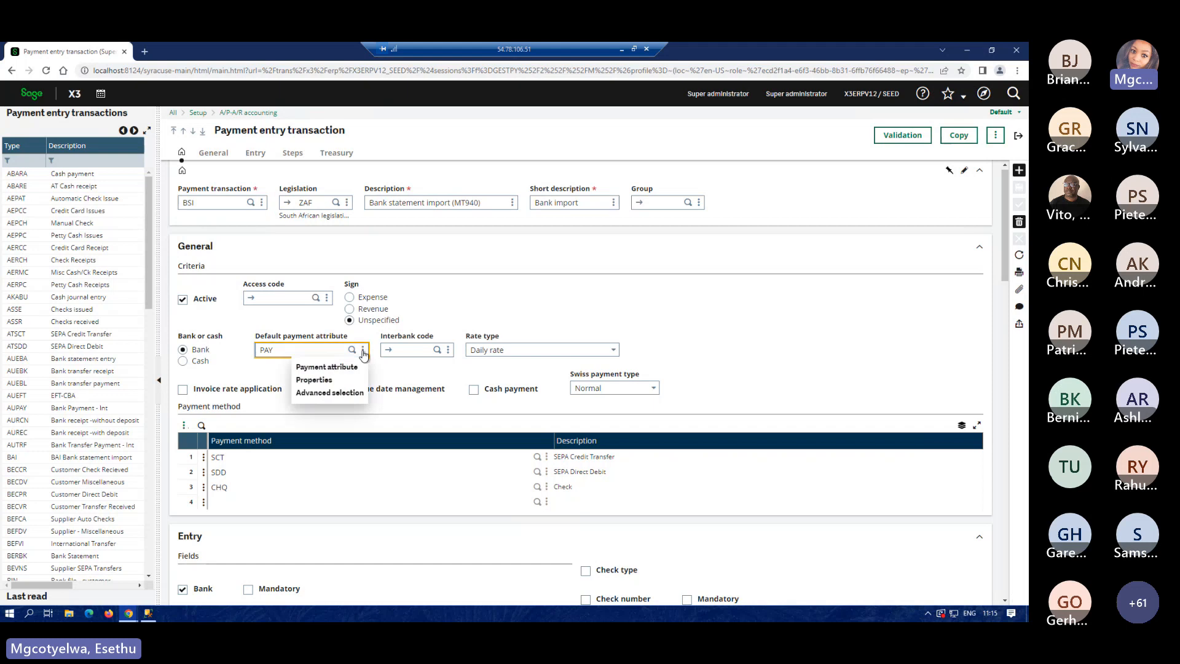
{"action": "left_click", "coordinate": [355, 367]}
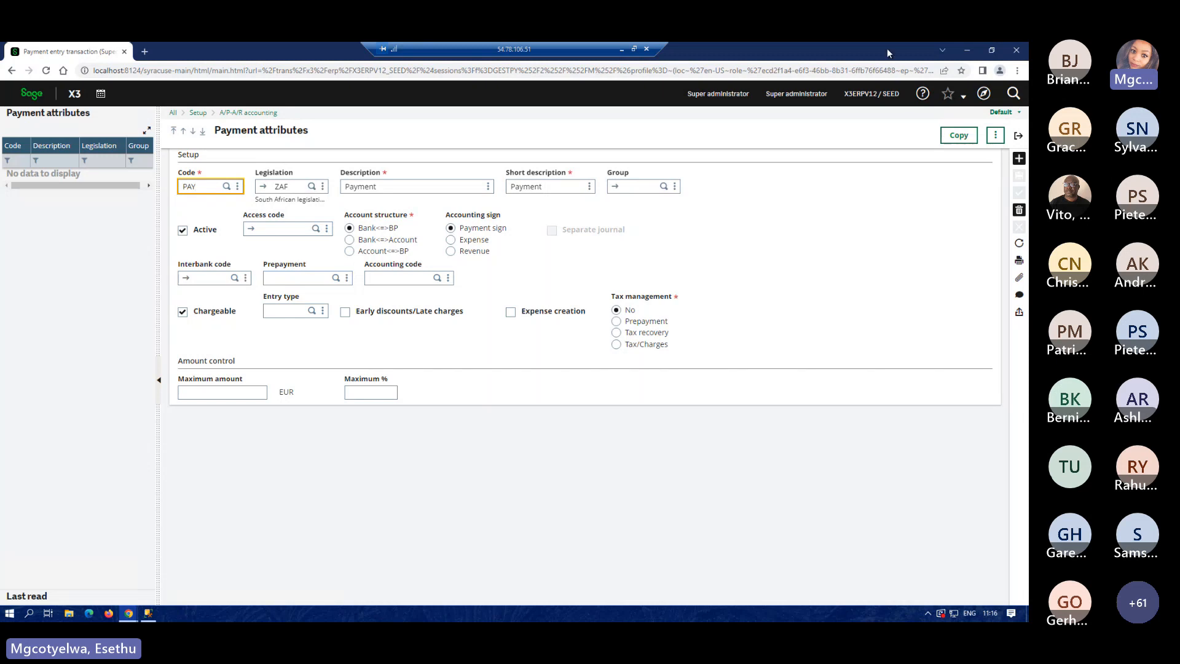
{"action": "left_click", "coordinate": [1019, 136]}
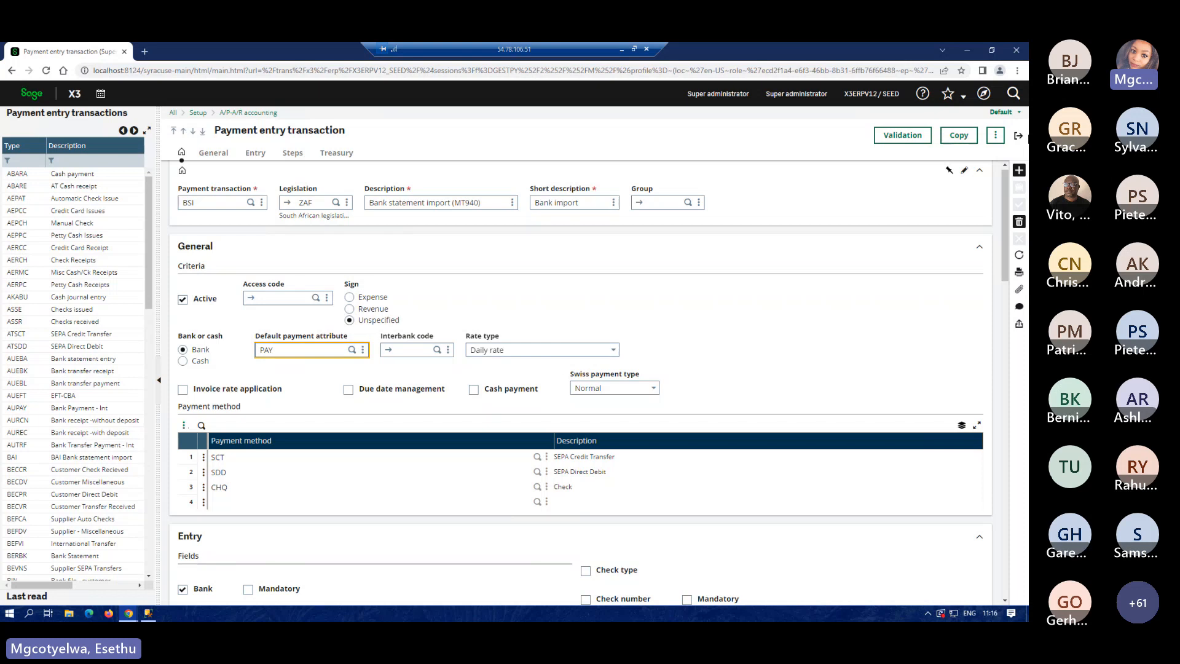
Go back to the ZA10 invoice number definition, then open the Bank import settings list.
{"action": "left_click", "coordinate": [1019, 138]}
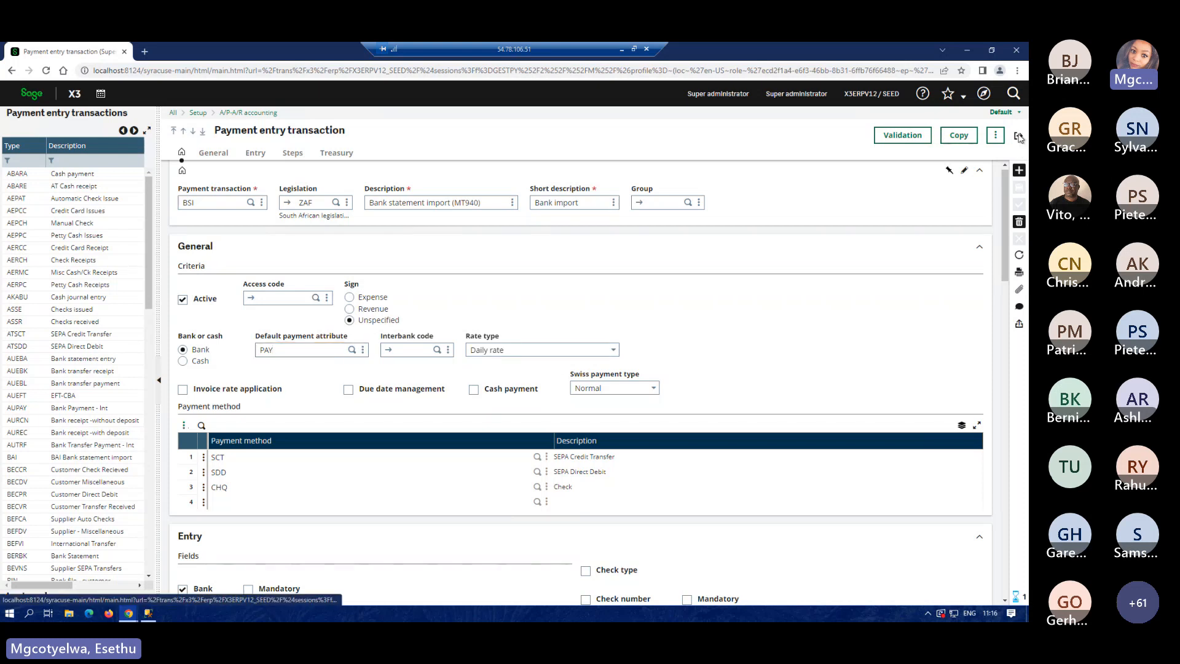
{"action": "left_click", "coordinate": [983, 94]}
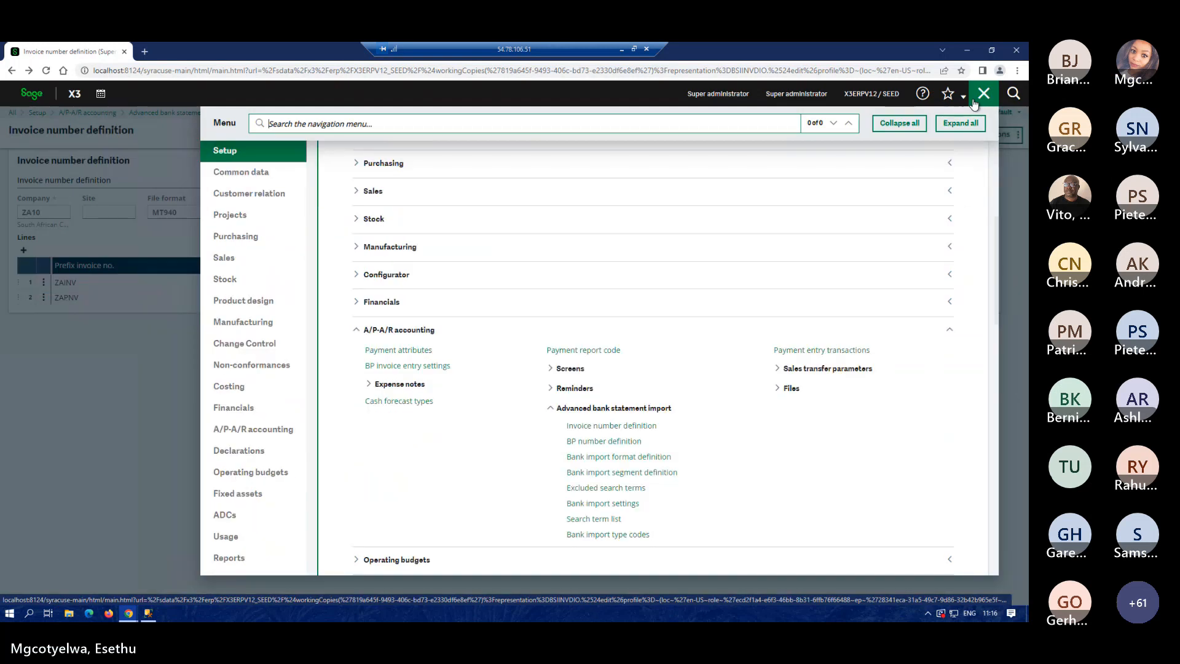
{"action": "left_click", "coordinate": [620, 505]}
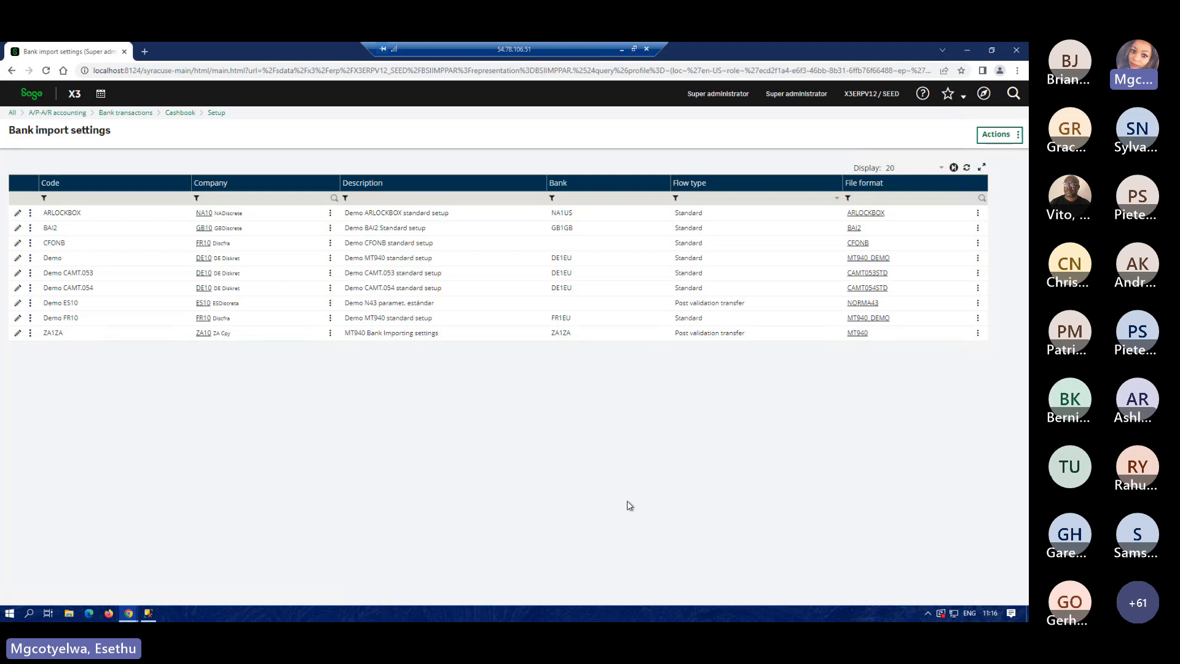
Edit the ZA1ZA bank import settings and look up the available payment entry transactions.
{"action": "left_click", "coordinate": [18, 333]}
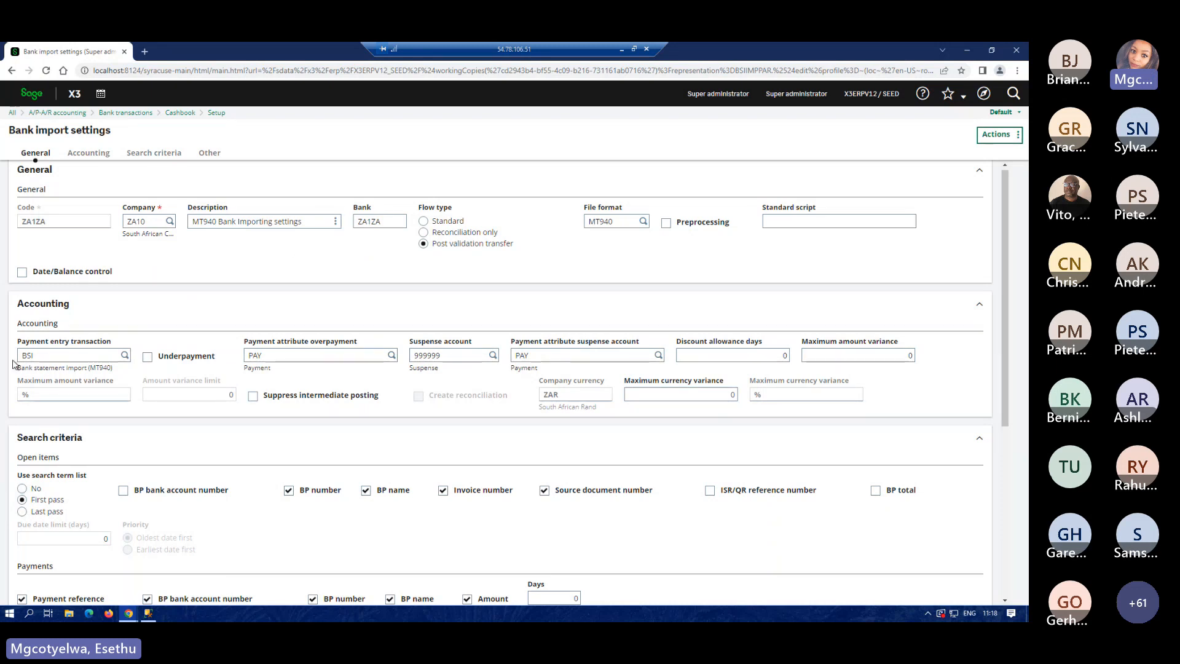
{"action": "left_click", "coordinate": [125, 357]}
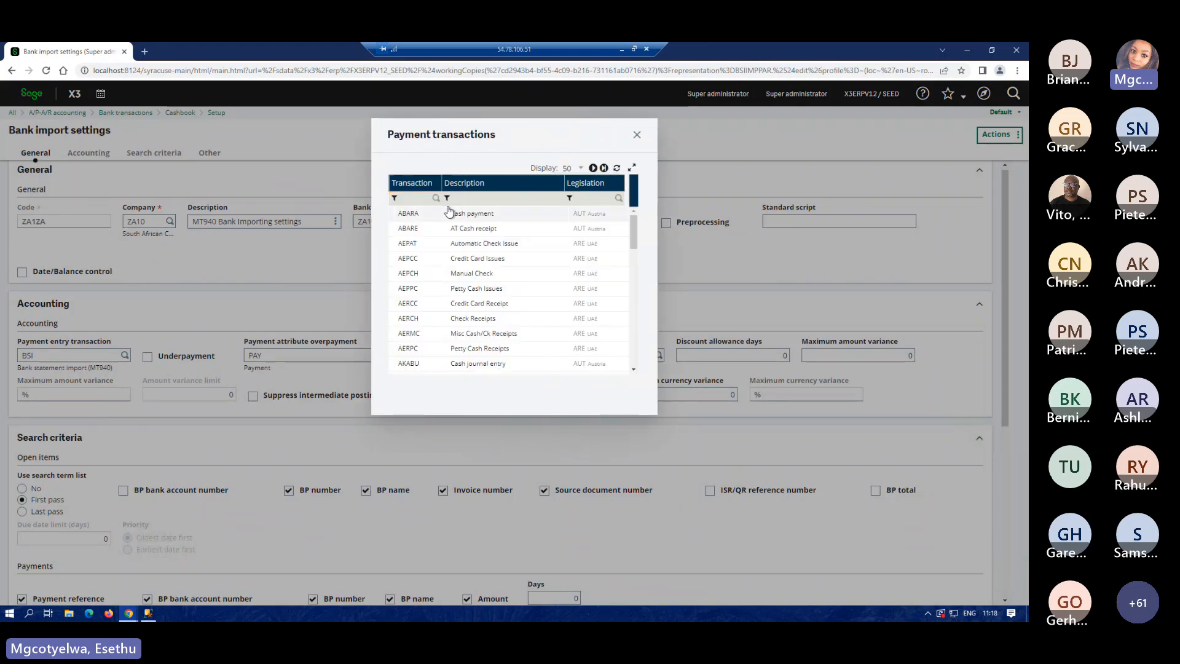
Filter on bsi, select BSI as the payment entry transaction, with PAY for overpayment.
{"action": "left_click", "coordinate": [409, 198]}
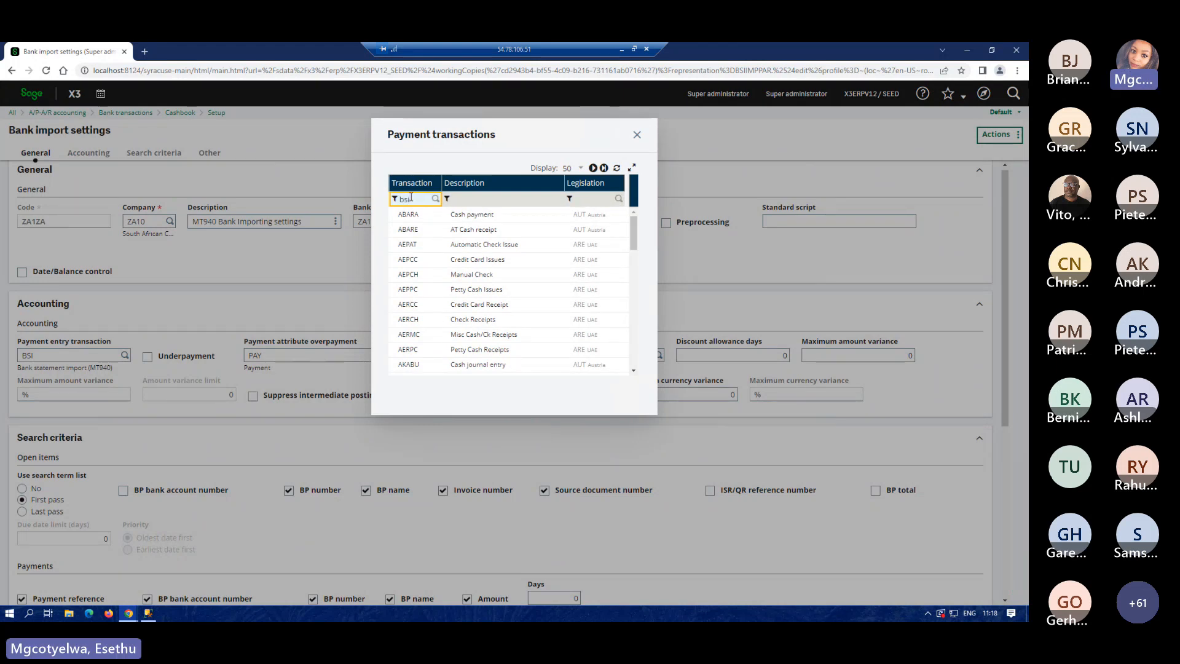
{"action": "key", "text": "Return"}
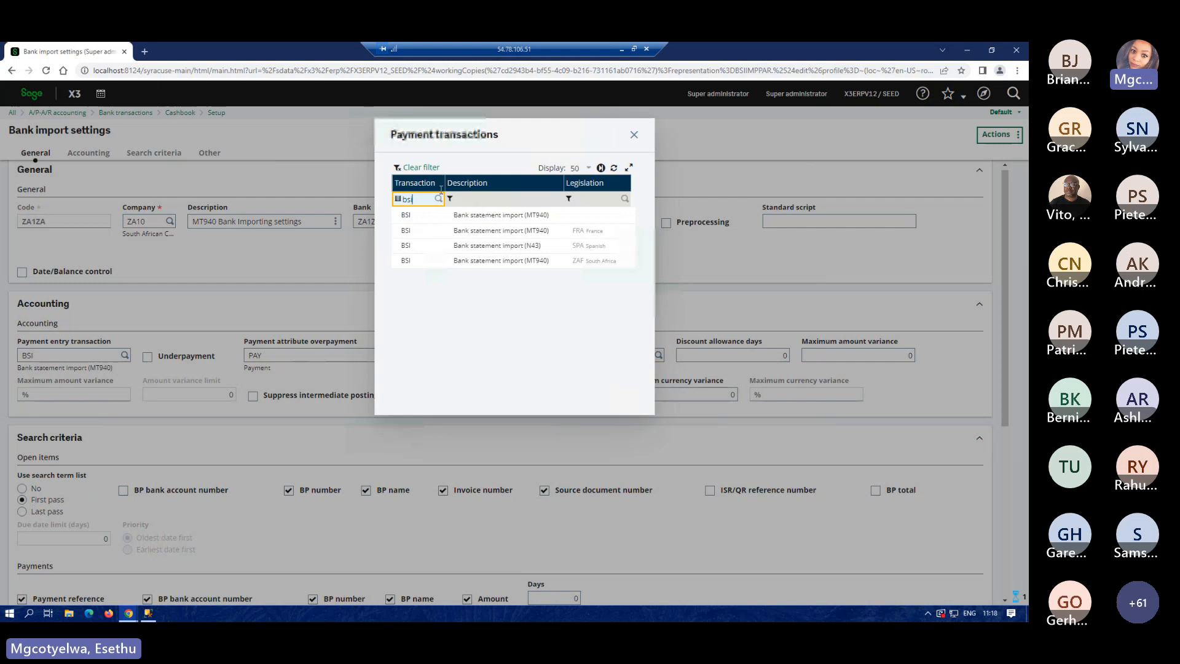
{"action": "left_click", "coordinate": [479, 219]}
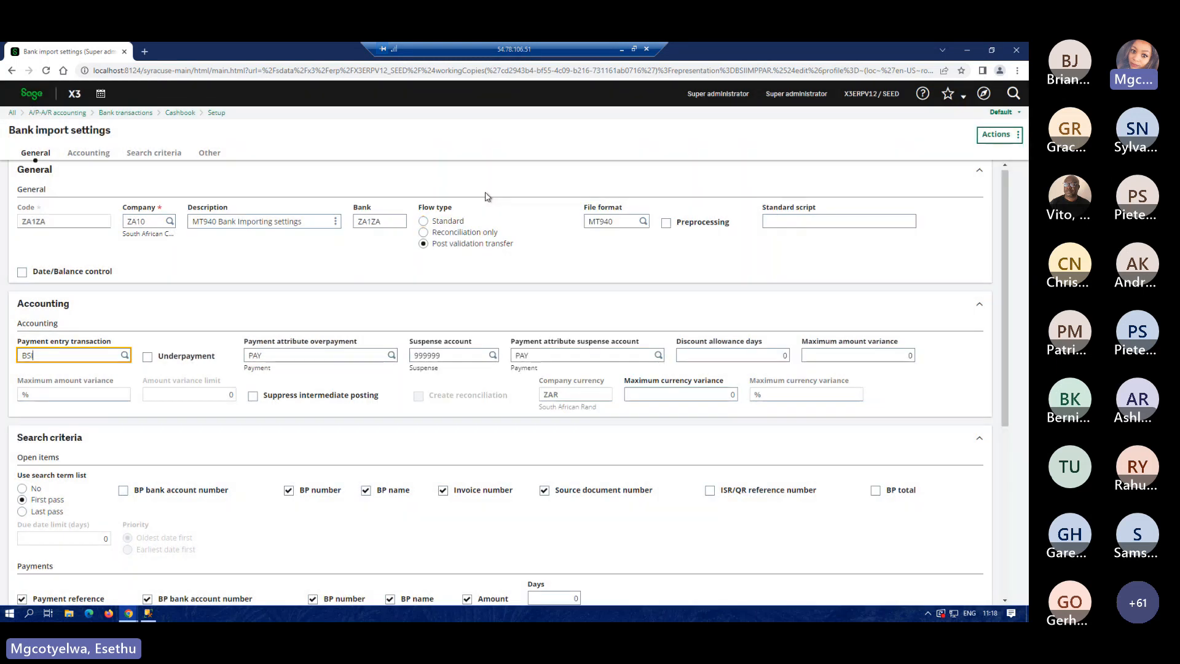
{"action": "key", "text": "Tab"}
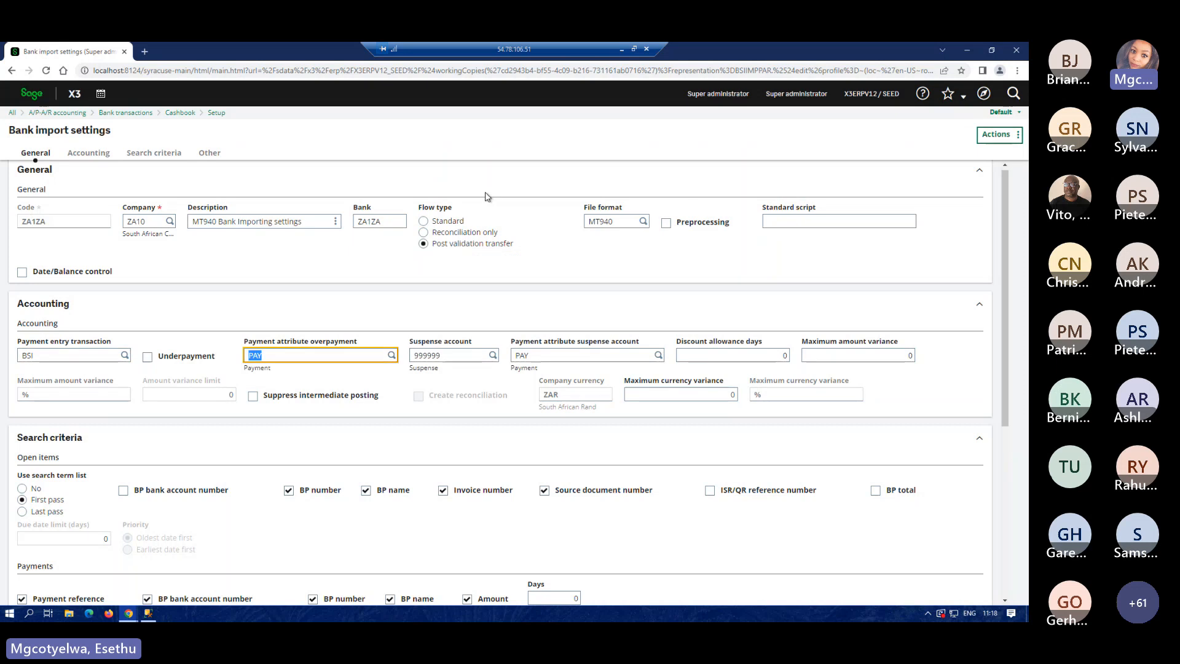
{"action": "left_click", "coordinate": [1014, 134]}
Save the ZA1ZA bank import settings, dismiss the Records Updated notice, and open the navigation menu.
{"action": "left_click", "coordinate": [957, 160]}
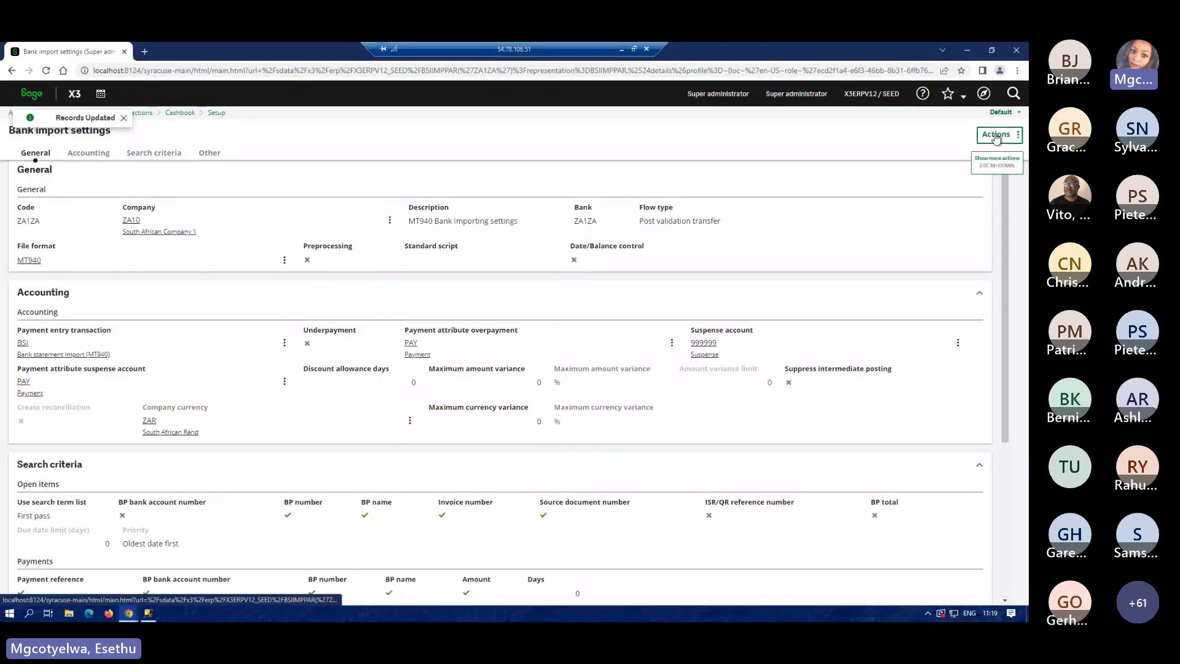
{"action": "left_click", "coordinate": [996, 138]}
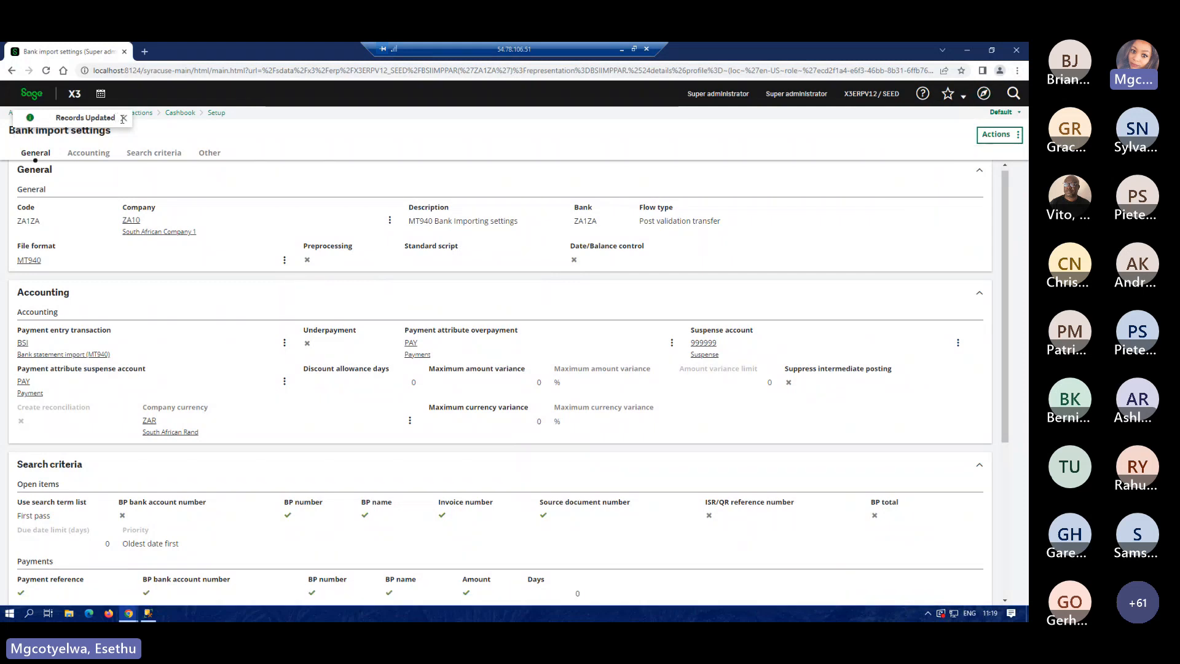
{"action": "left_click", "coordinate": [123, 118]}
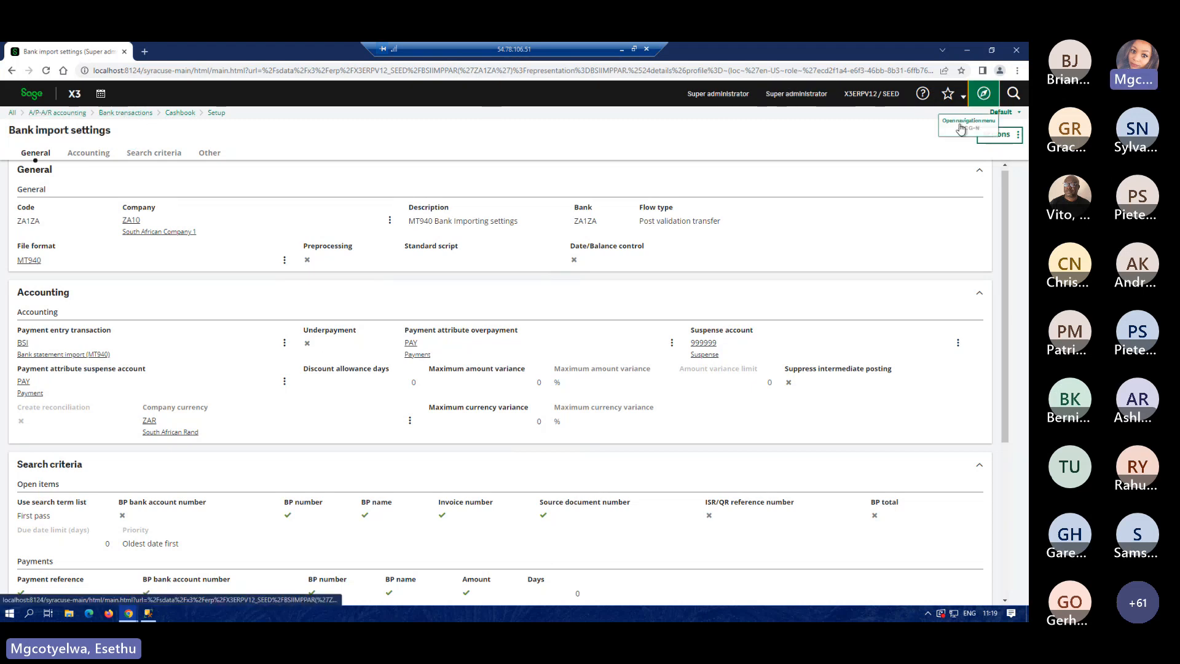
{"action": "left_click", "coordinate": [983, 94]}
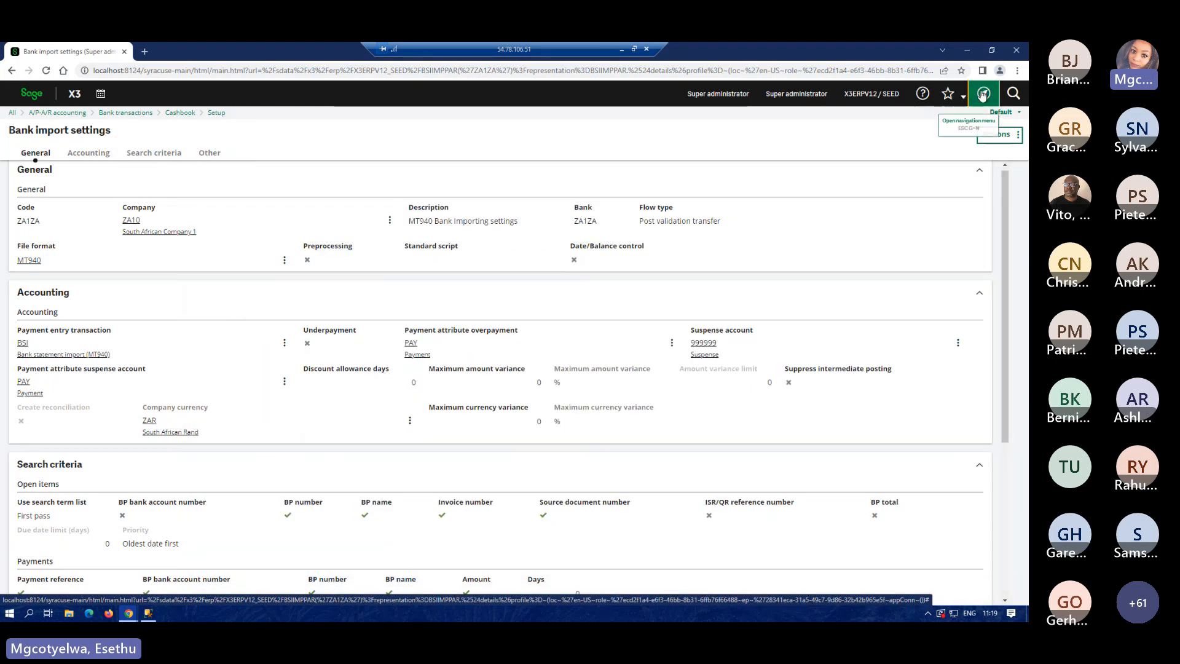
{"action": "left_click", "coordinate": [983, 93]}
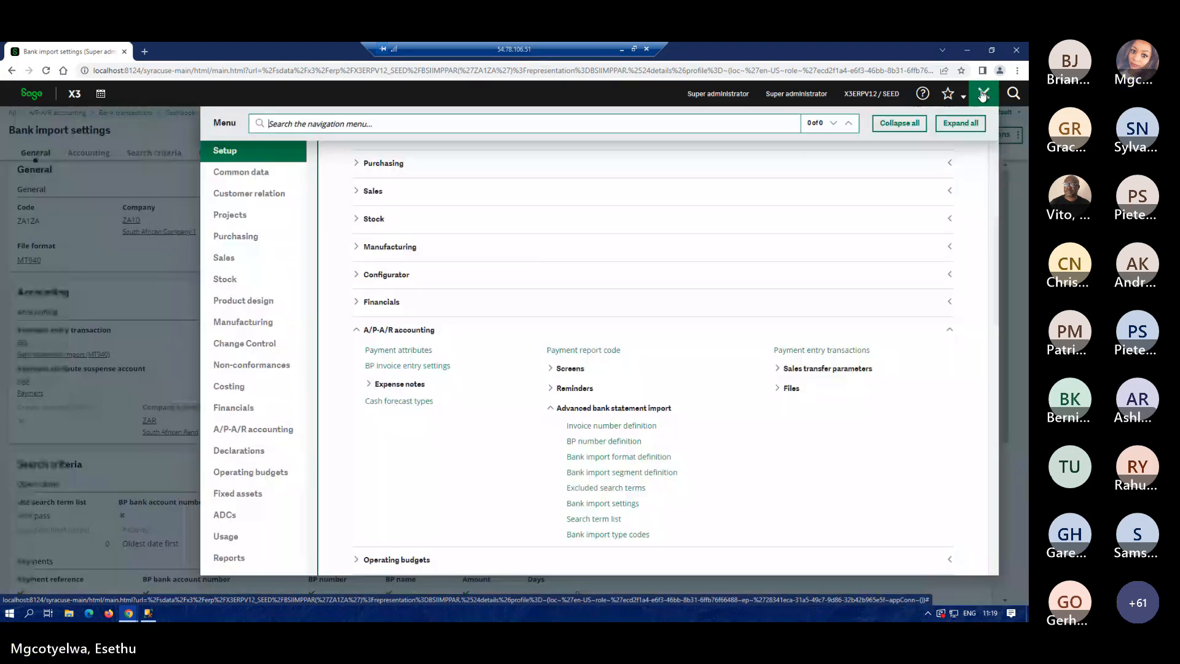
Reopen ZA1ZA and set its payment entry transaction to the South African MT940 BSI.
{"action": "left_click", "coordinate": [595, 501]}
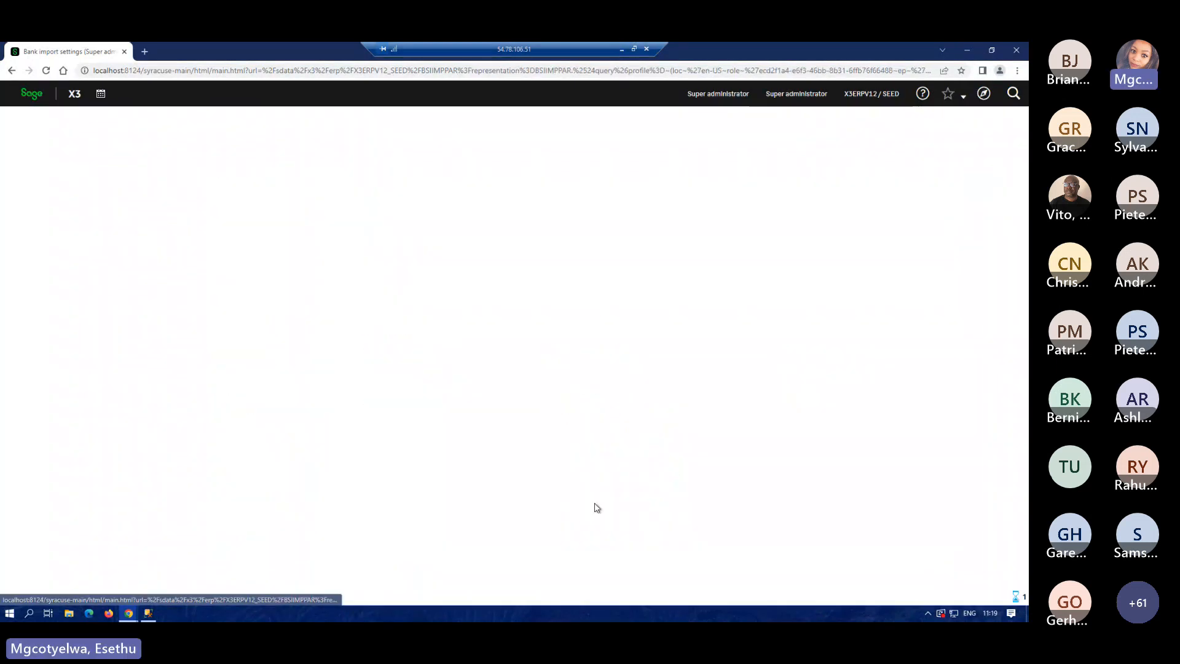
{"action": "left_click", "coordinate": [17, 333]}
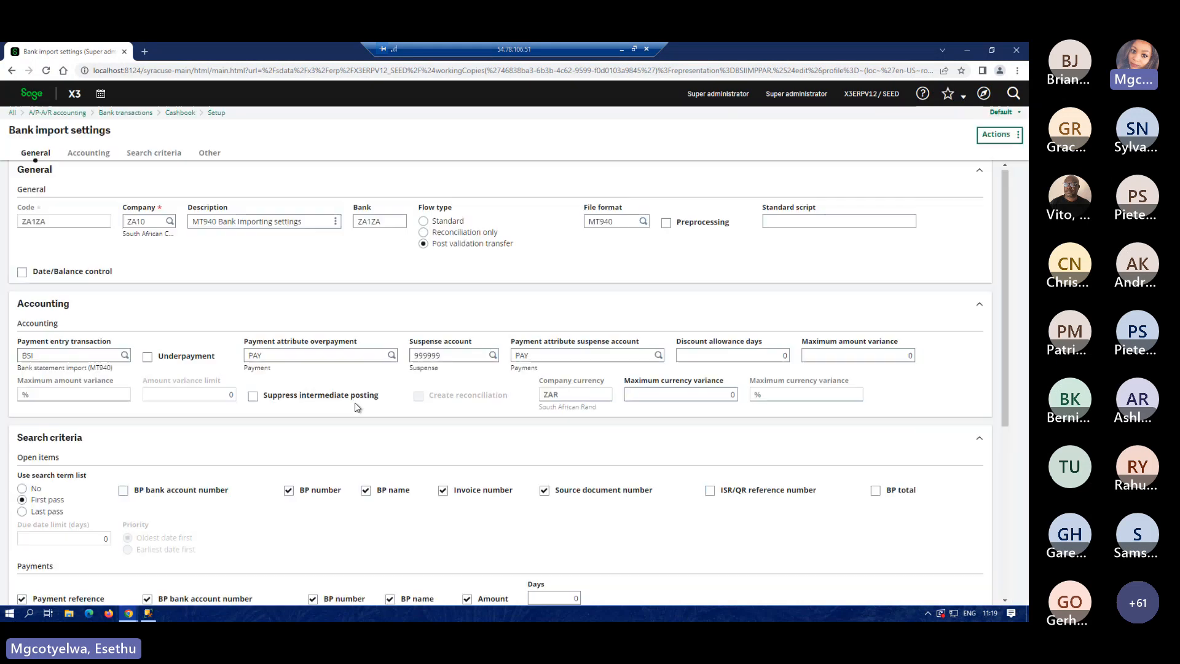
{"action": "left_click", "coordinate": [125, 356]}
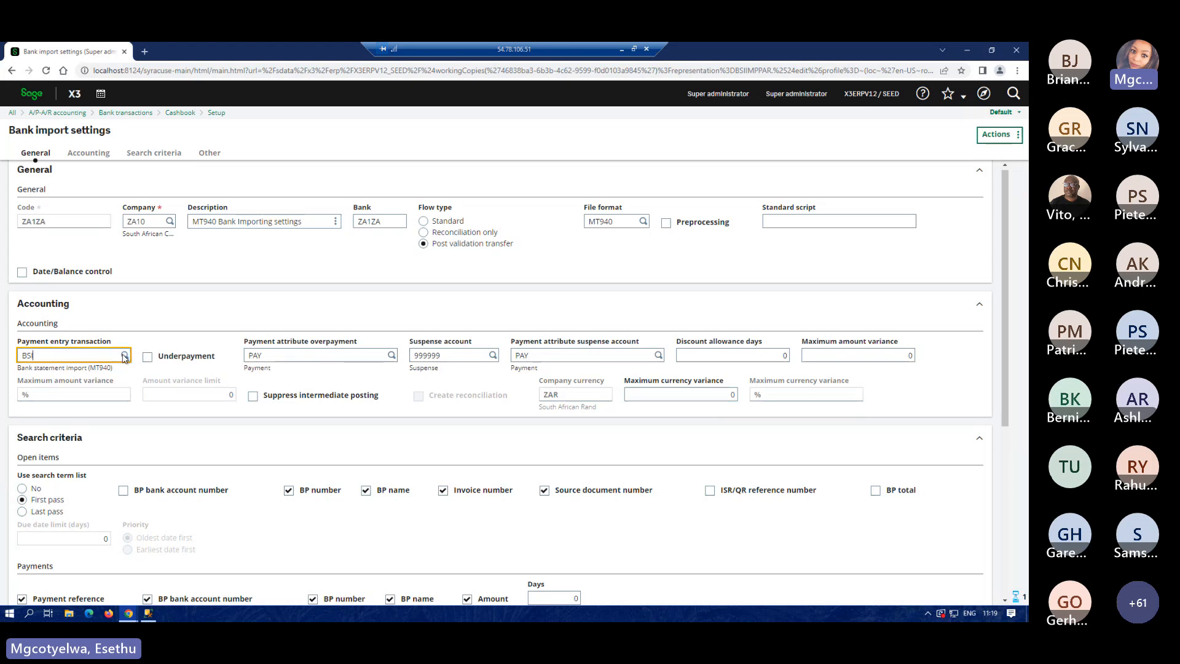
{"action": "key", "text": "Tab"}
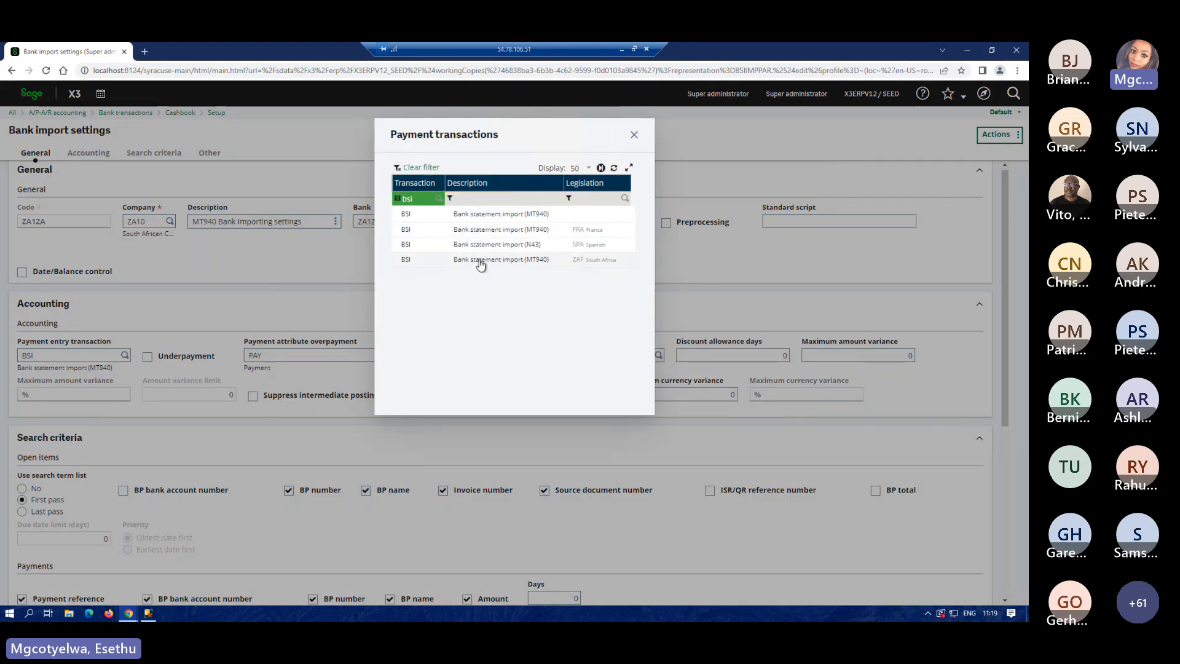
{"action": "left_click", "coordinate": [481, 264]}
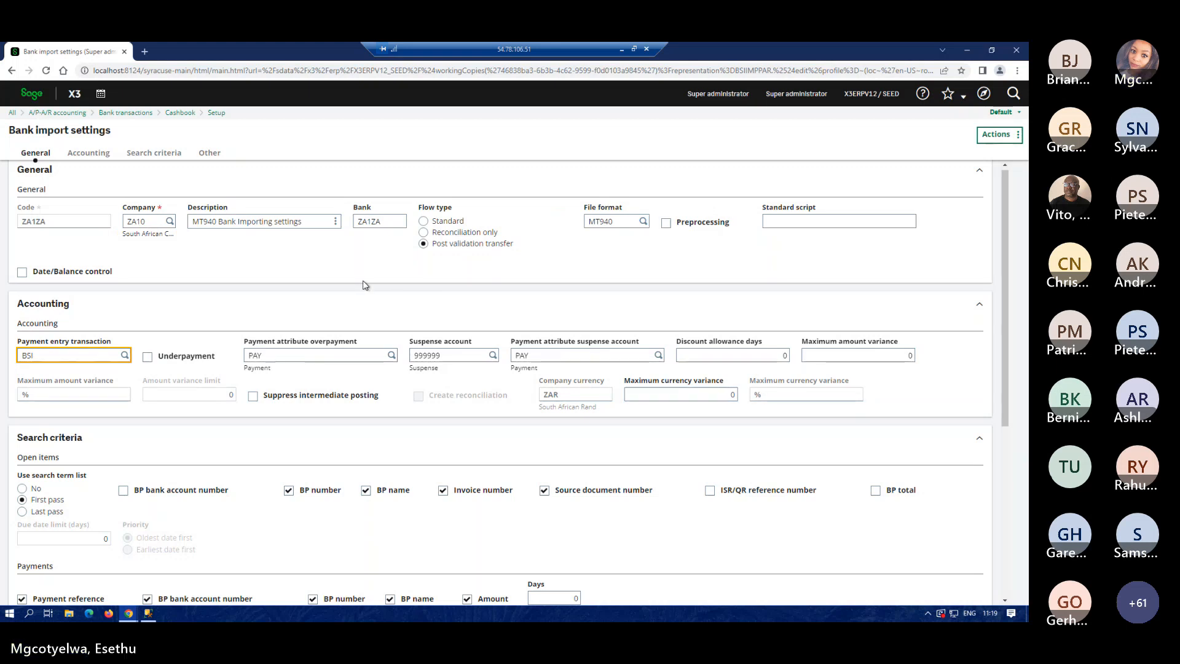
{"action": "key", "text": "Tab"}
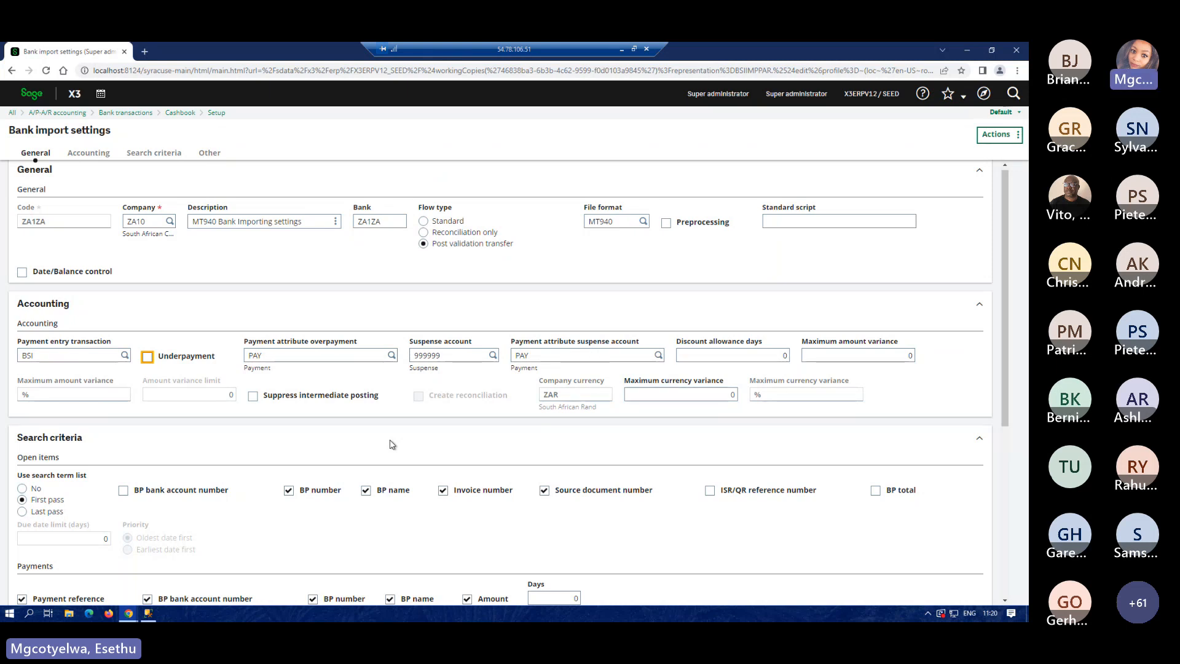
Toggle Suppress intermediate posting on and off, leaving the suspense account and attribute empty.
{"action": "left_click", "coordinate": [253, 396]}
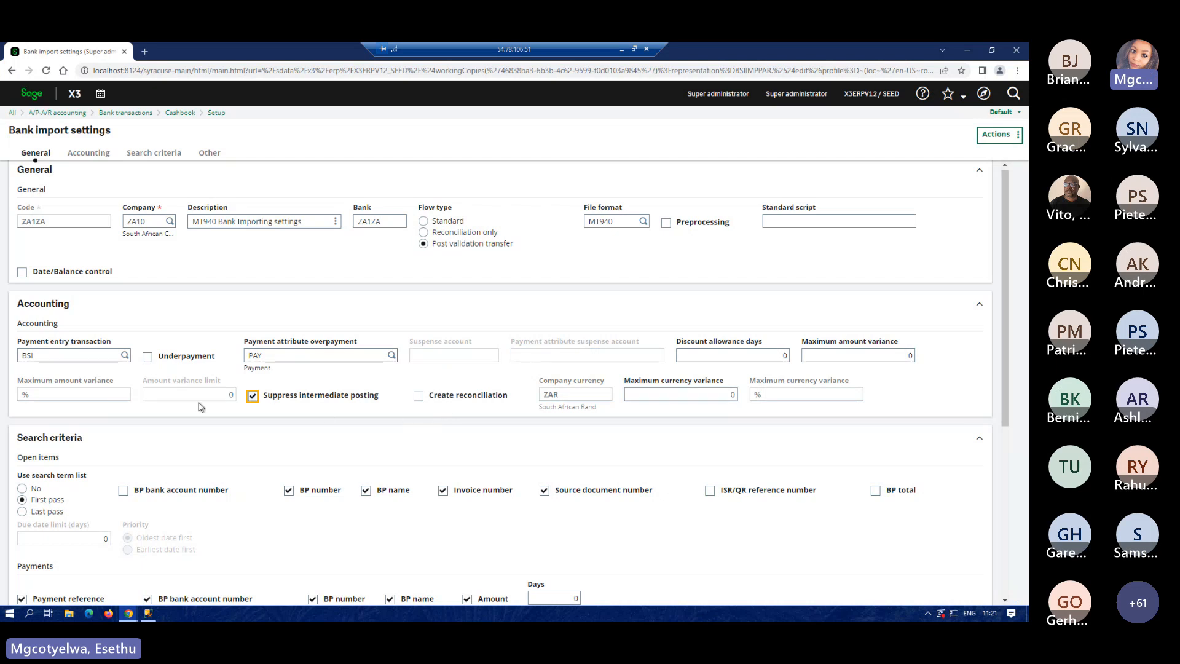
{"action": "left_click", "coordinate": [253, 396]}
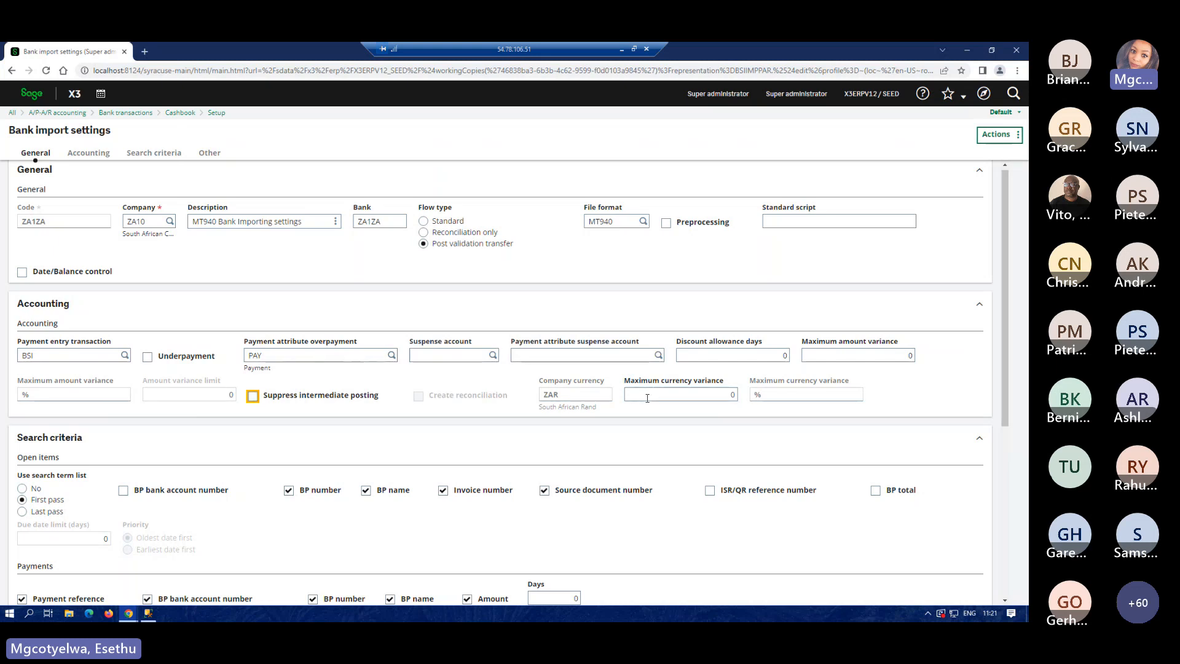
{"action": "scroll", "coordinate": [478, 428], "scroll_direction": "down", "scroll_amount": 2}
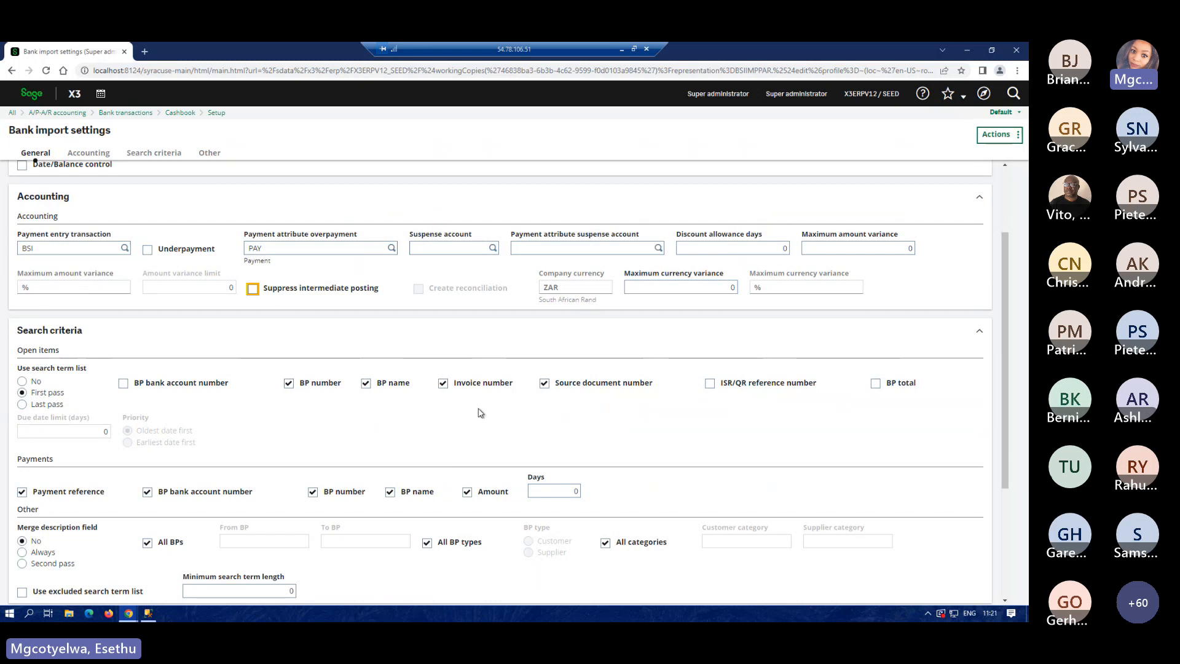
{"action": "scroll", "coordinate": [458, 415], "scroll_direction": "down", "scroll_amount": 2}
{"action": "scroll", "coordinate": [458, 416], "scroll_direction": "down", "scroll_amount": 1}
{"action": "scroll", "coordinate": [467, 400], "scroll_direction": "up", "scroll_amount": 1}
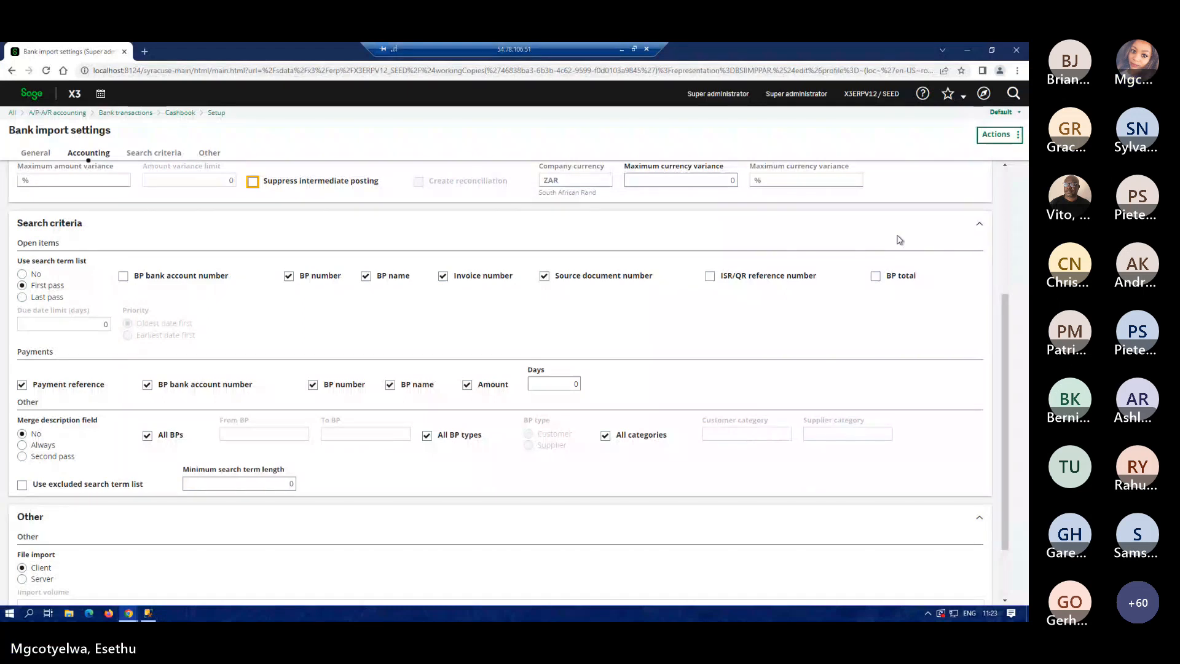
Head to the Search term list without saving ZA1ZA, raising the unsaved-changes warning.
{"action": "scroll", "coordinate": [1022, 301], "scroll_direction": "up", "scroll_amount": 4}
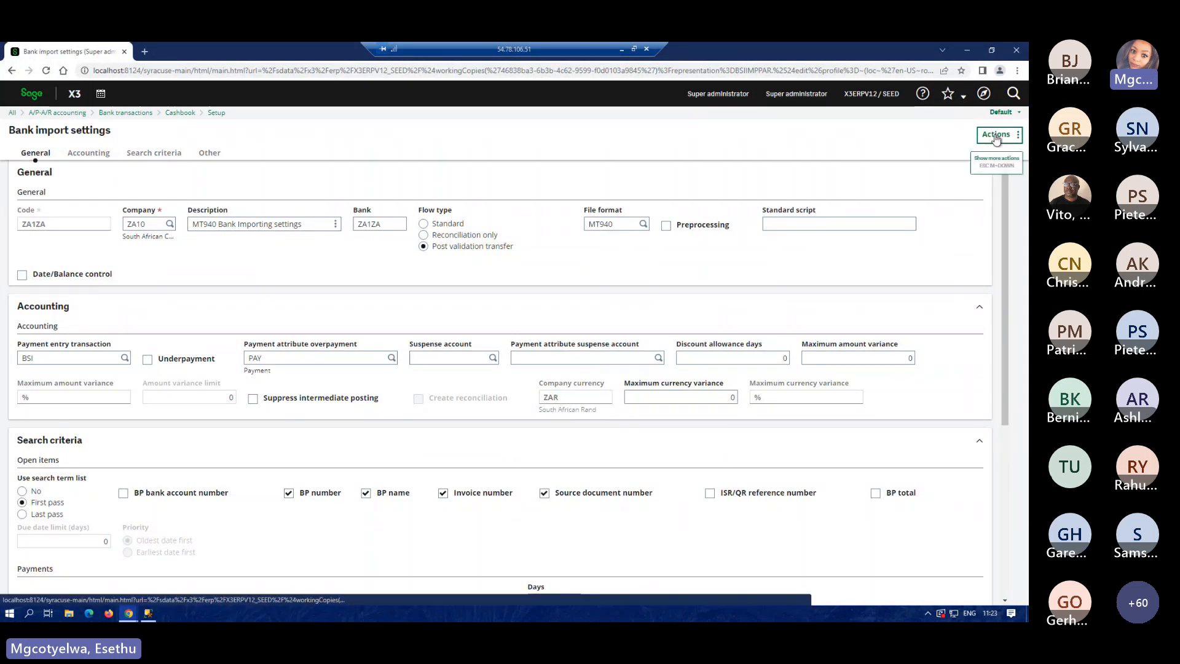
{"action": "left_click", "coordinate": [996, 135]}
{"action": "left_click", "coordinate": [995, 130]}
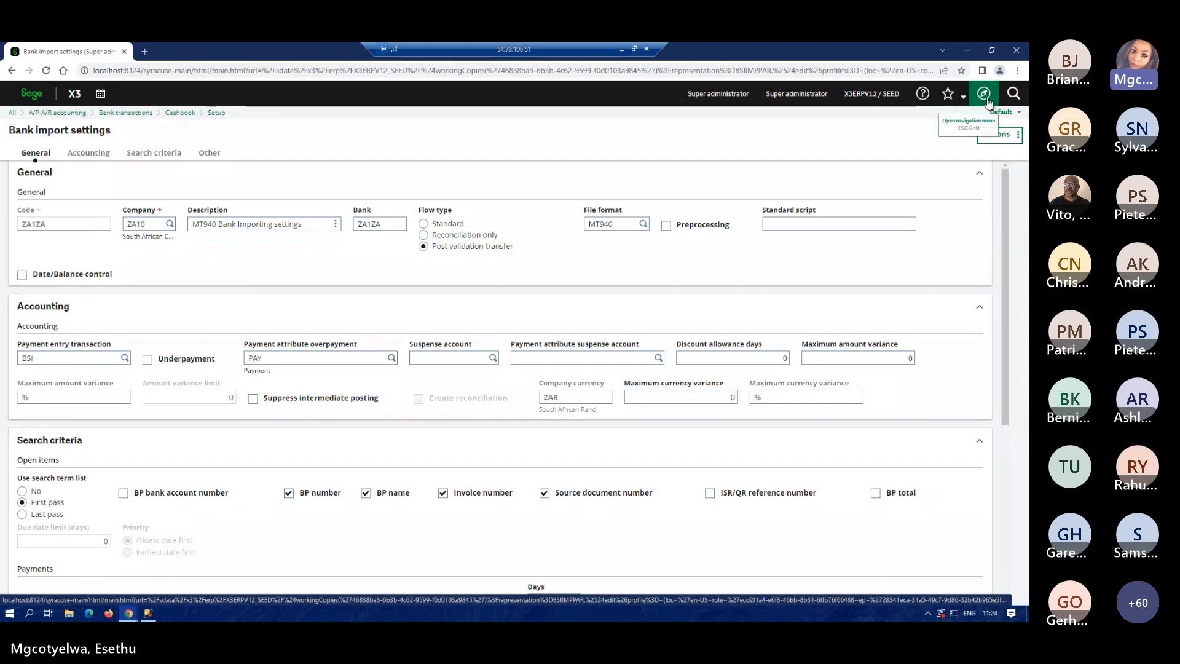
{"action": "left_click", "coordinate": [984, 94]}
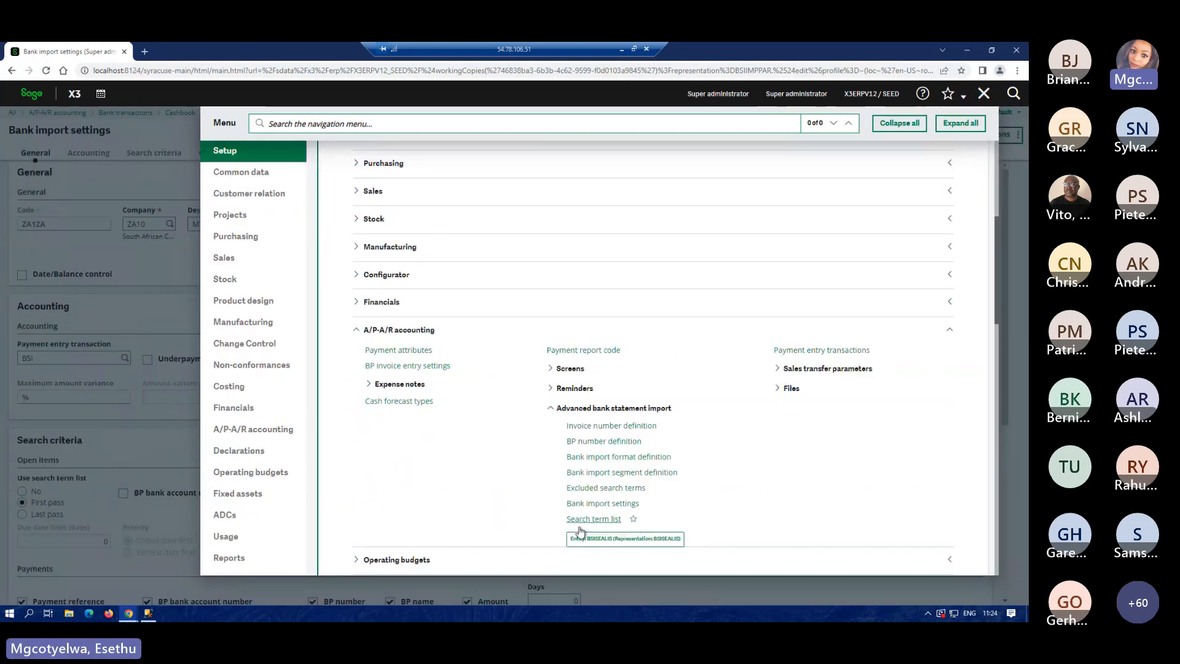
{"action": "left_click", "coordinate": [607, 519]}
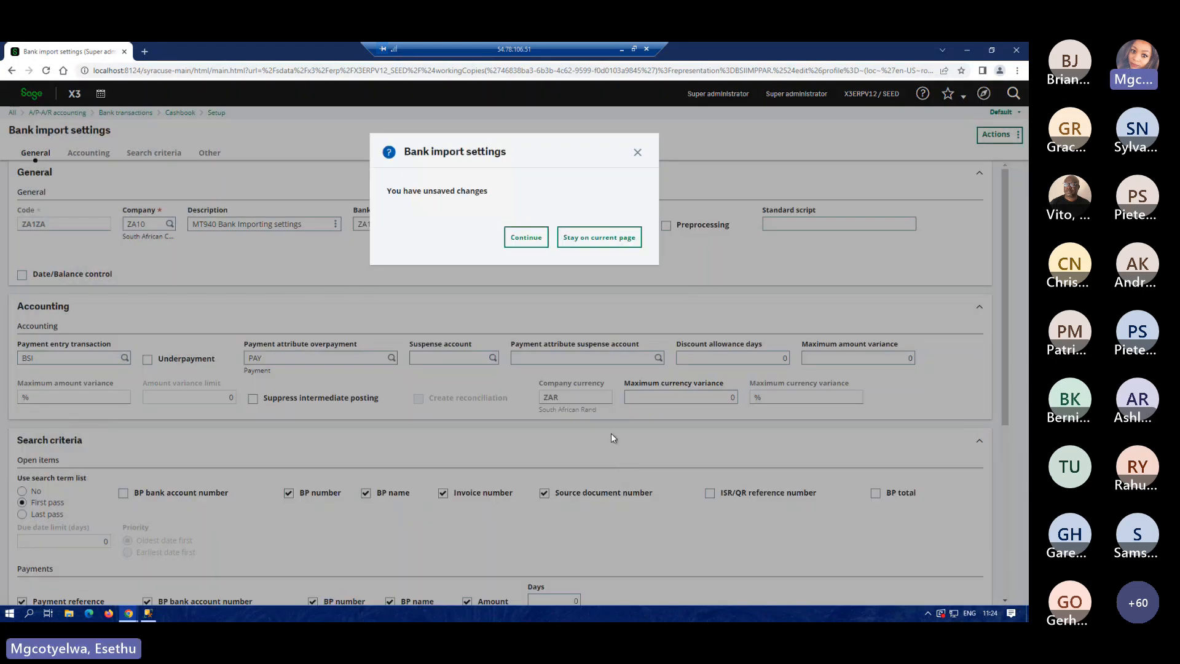
Discard the unsaved changes and open the ZA10 MT940 search term entry for bank ZA1ZA.
{"action": "left_click", "coordinate": [526, 239]}
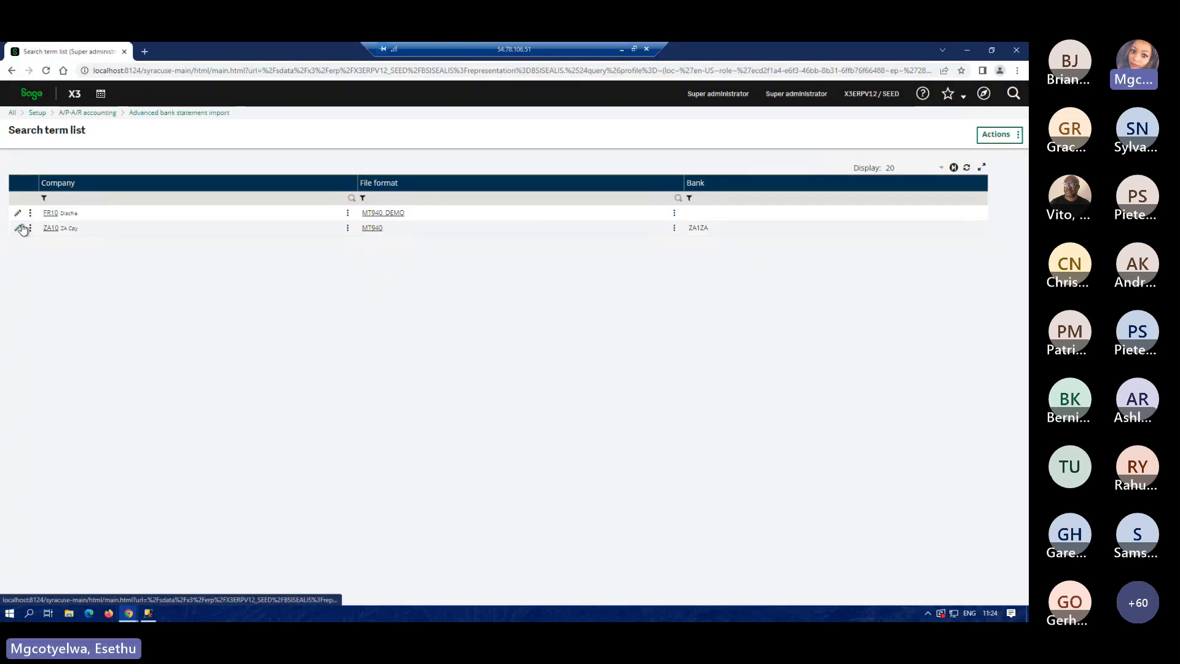
{"action": "left_click", "coordinate": [18, 231]}
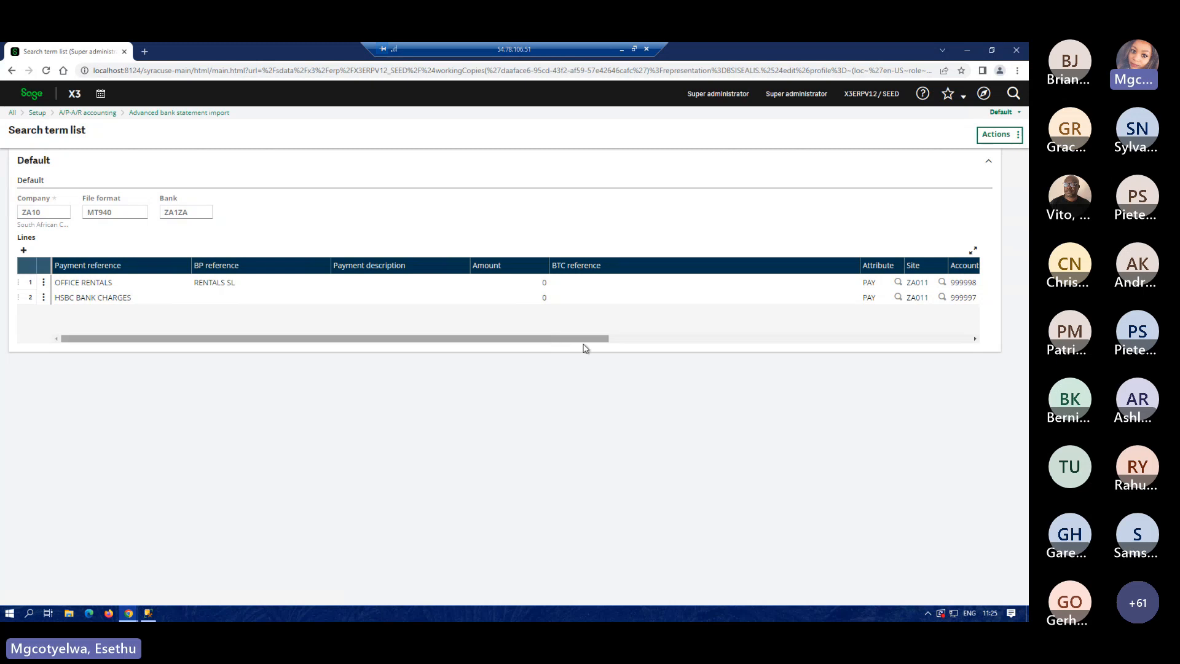
{"action": "left_click_drag", "start_coordinate": [591, 338], "coordinate": [764, 346]}
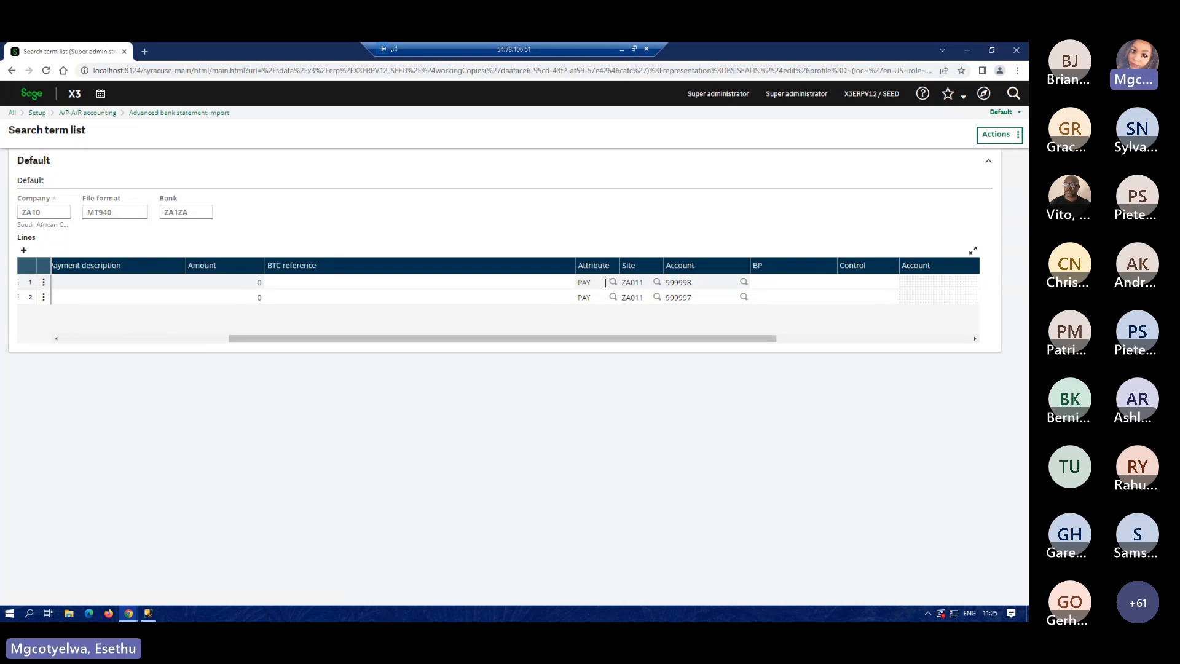
{"action": "left_click_drag", "start_coordinate": [529, 340], "coordinate": [130, 283]}
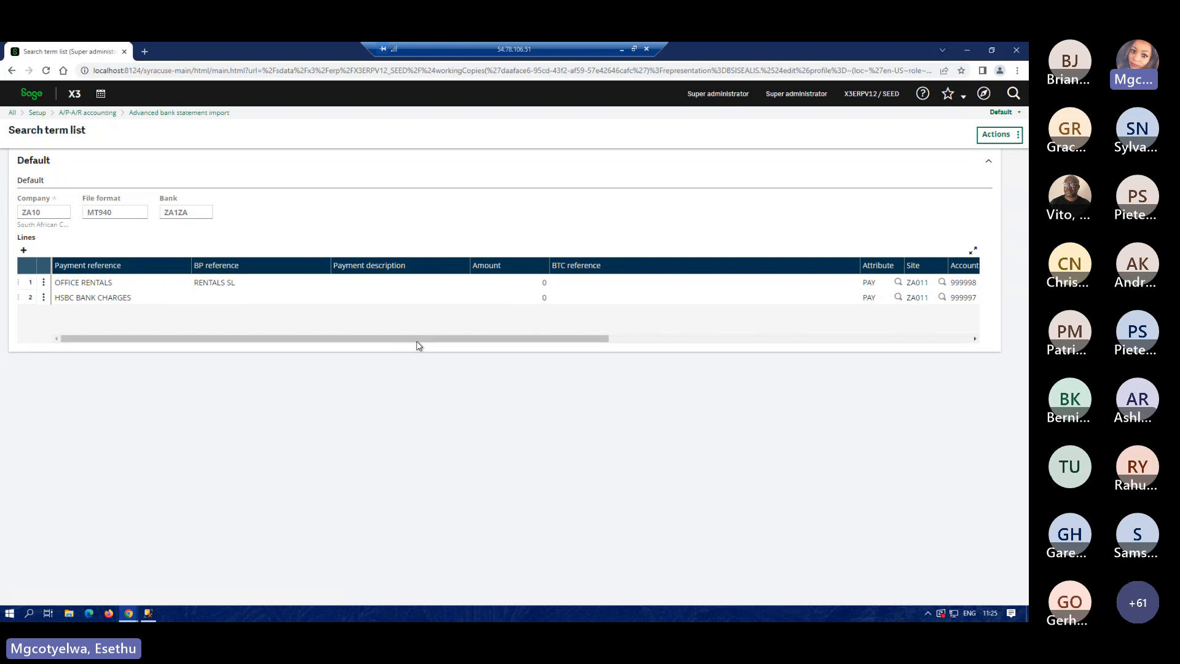
{"action": "left_click_drag", "start_coordinate": [491, 339], "coordinate": [673, 340]}
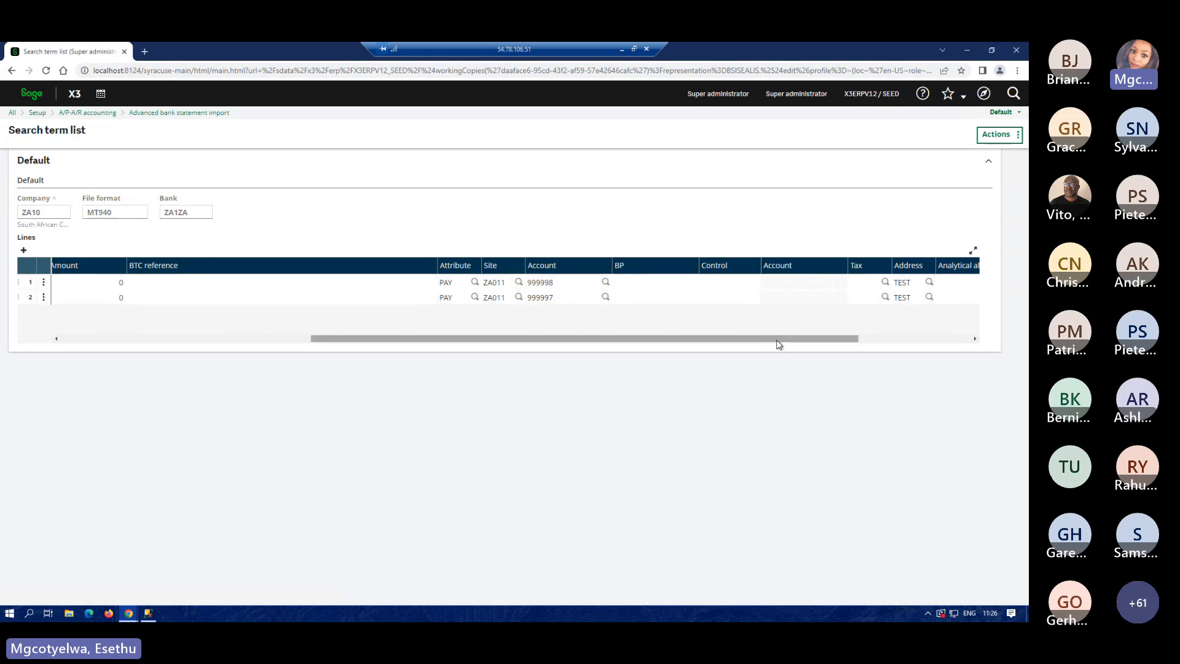
{"action": "left_click_drag", "start_coordinate": [800, 341], "coordinate": [845, 342]}
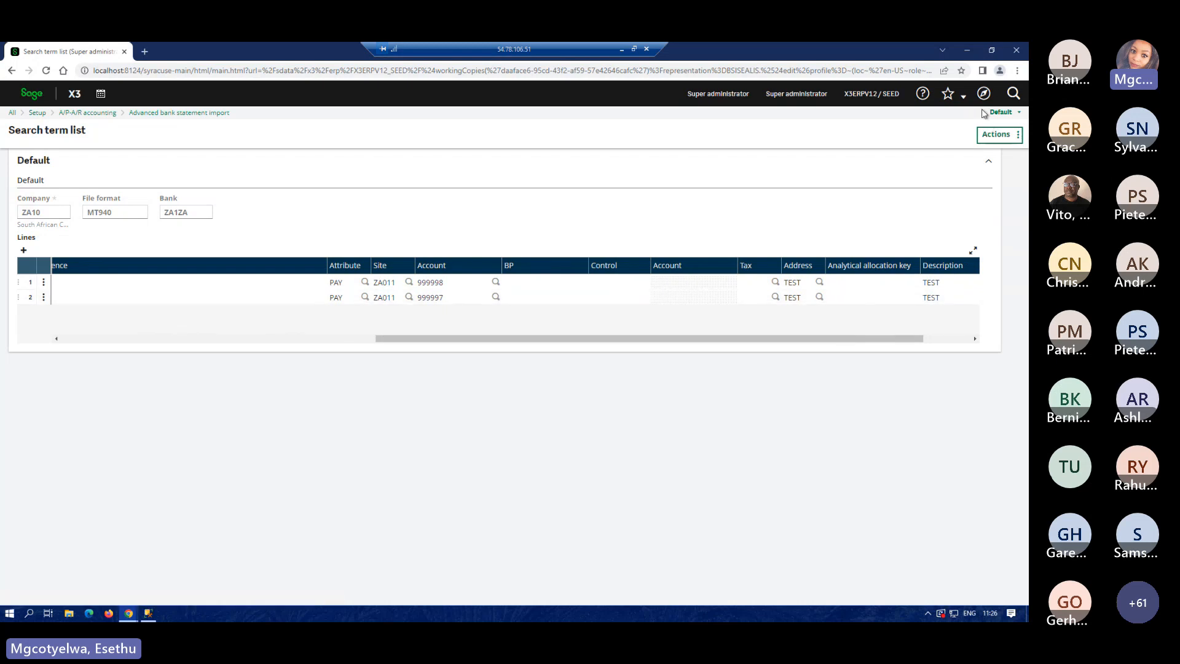
{"action": "left_click", "coordinate": [23, 100]}
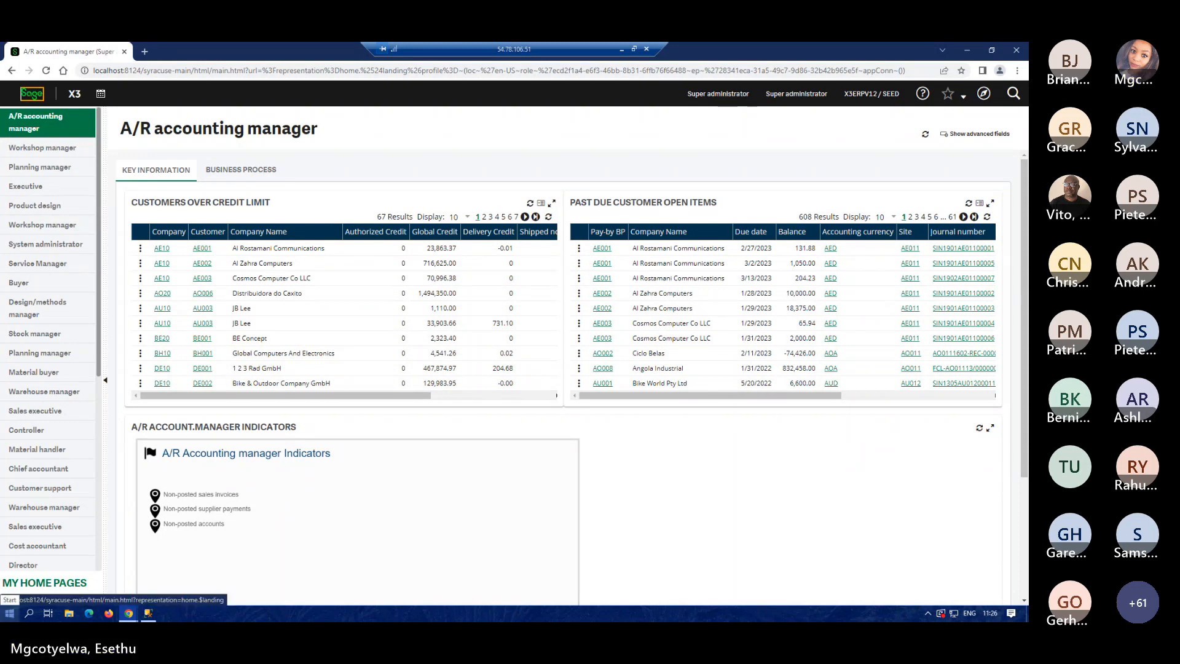
Show the slideshow's Bank statement import (DEMO) slide with the Post validation transfer process bullet.
{"action": "left_click", "coordinate": [621, 49]}
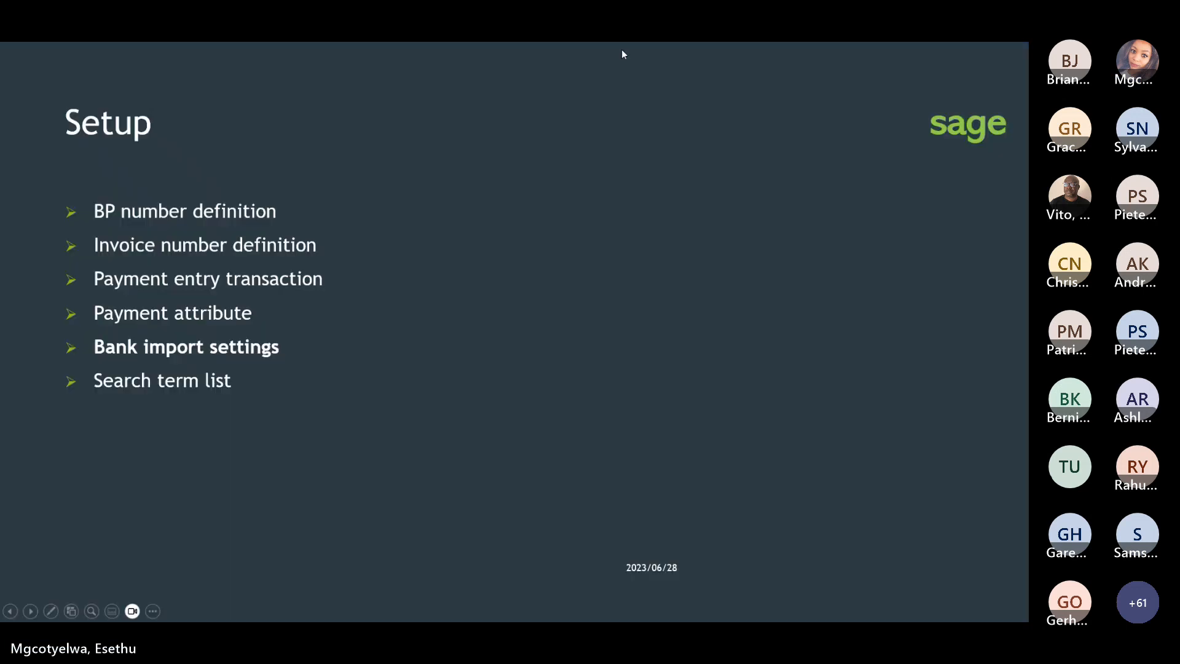
{"action": "left_click", "coordinate": [486, 363]}
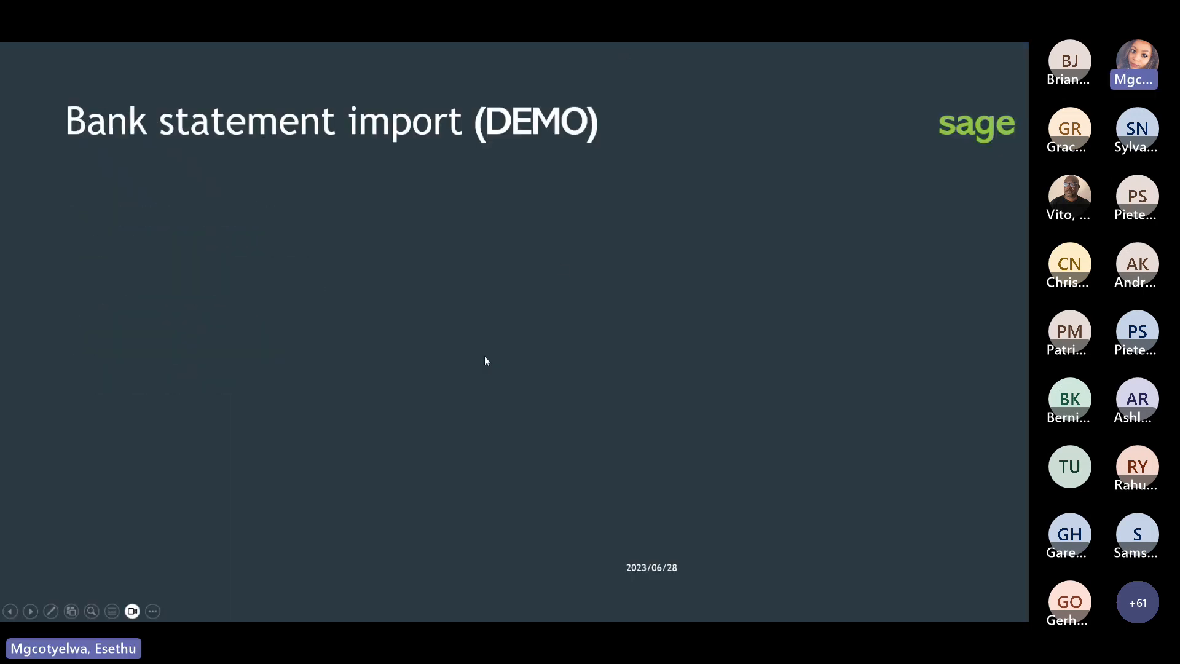
{"action": "left_click", "coordinate": [446, 215]}
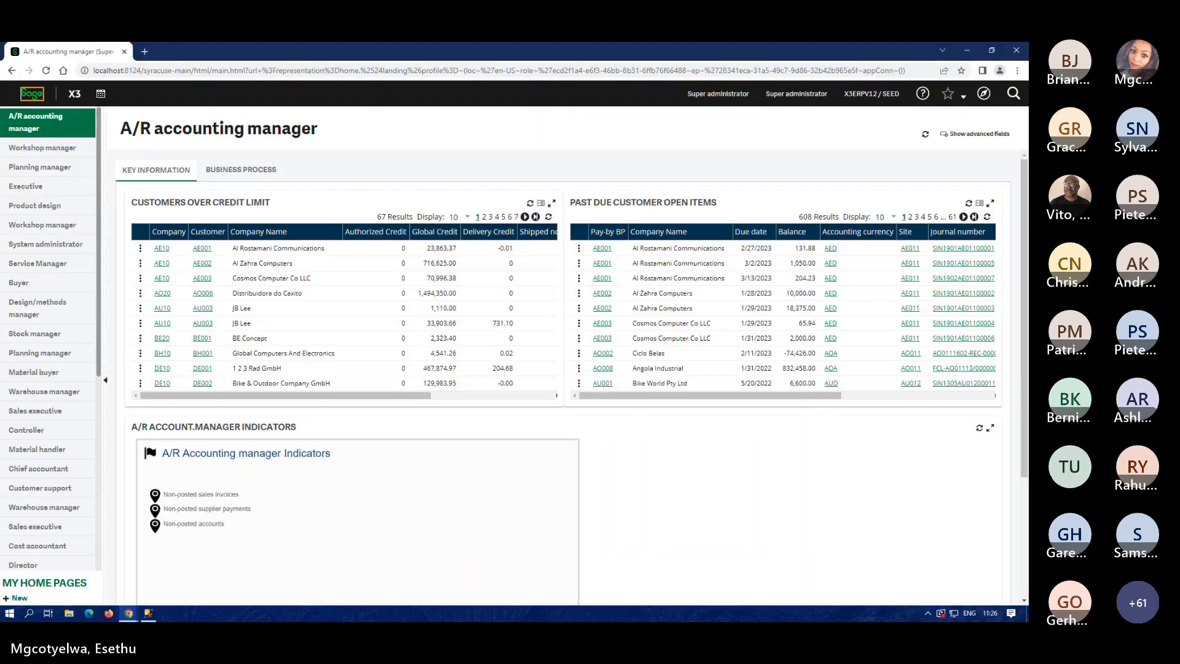
Navigate the function menu to A/P-A/R accounting's Bank transactions > Advanced bank statement import.
{"action": "left_click", "coordinate": [985, 97]}
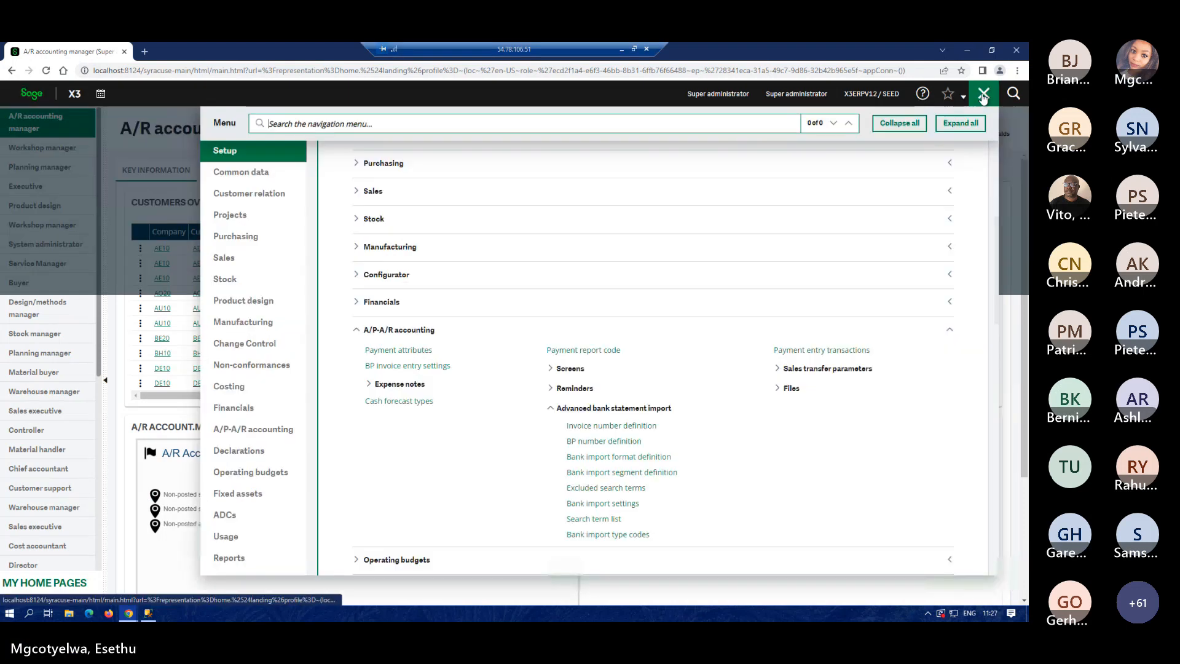
{"action": "left_click", "coordinate": [984, 96]}
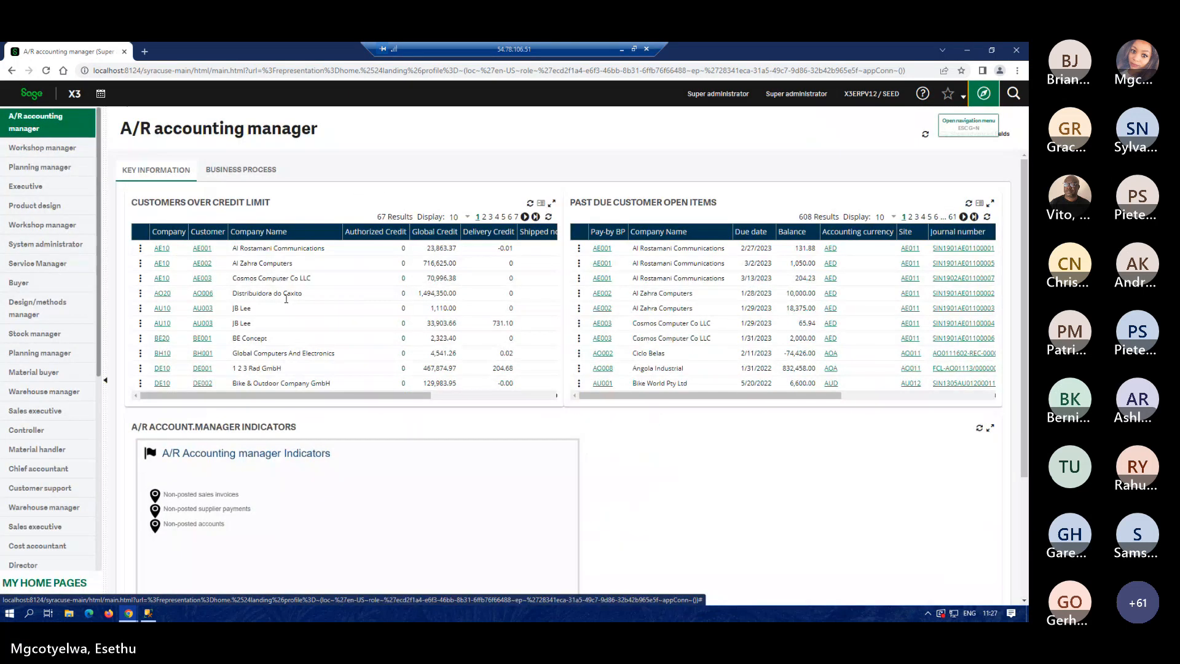
{"action": "left_click", "coordinate": [983, 95]}
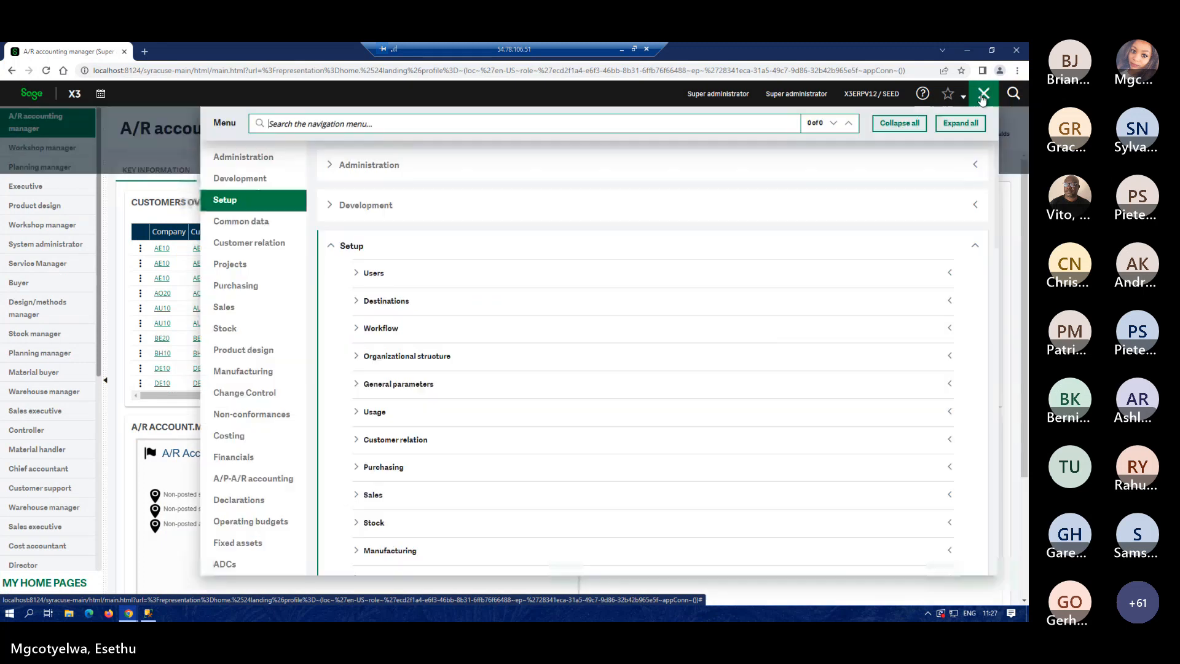
{"action": "scroll", "coordinate": [778, 222], "scroll_direction": "down", "scroll_amount": 10}
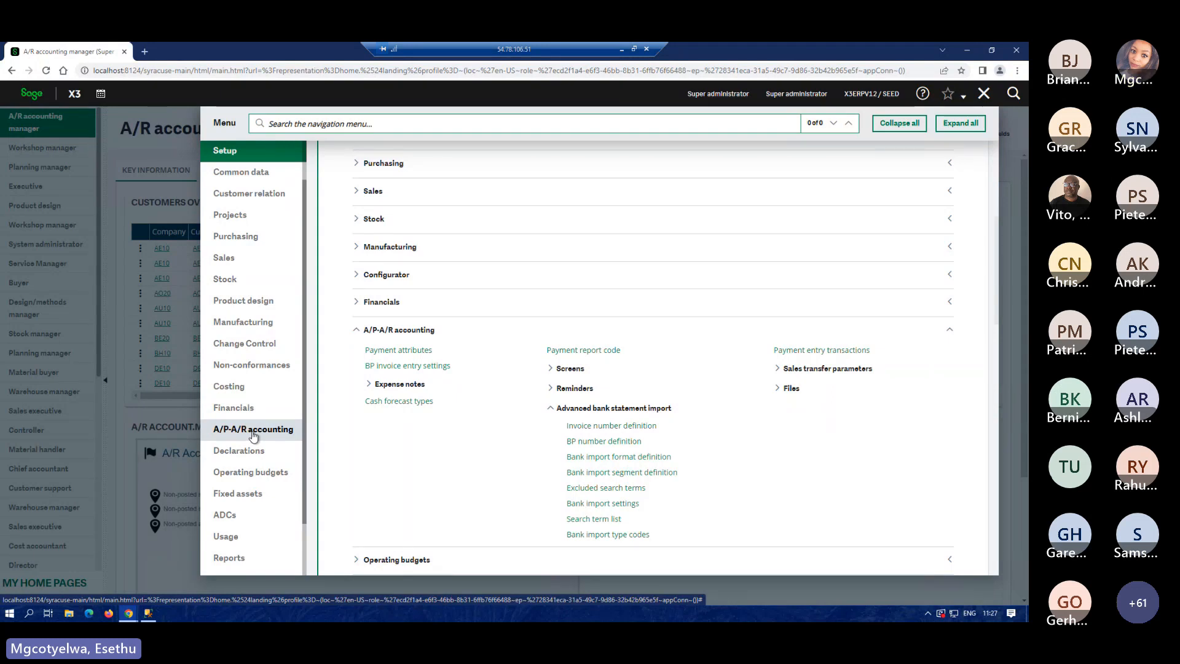
{"action": "left_click", "coordinate": [253, 430]}
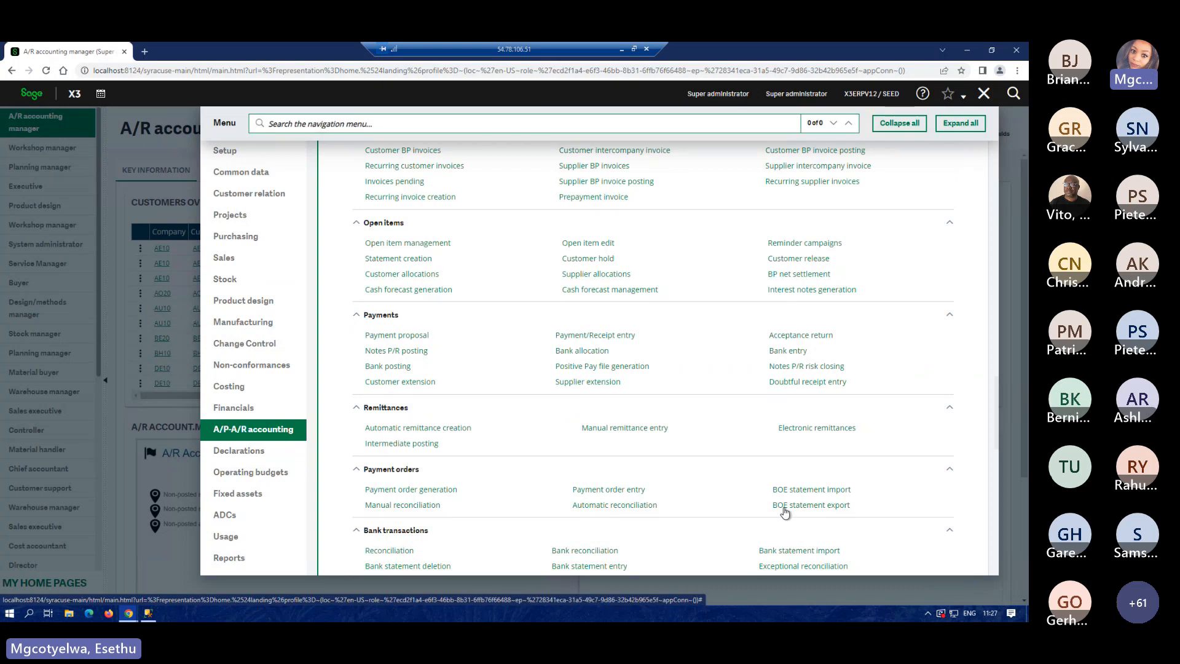
{"action": "scroll", "coordinate": [890, 495], "scroll_direction": "down", "scroll_amount": 1}
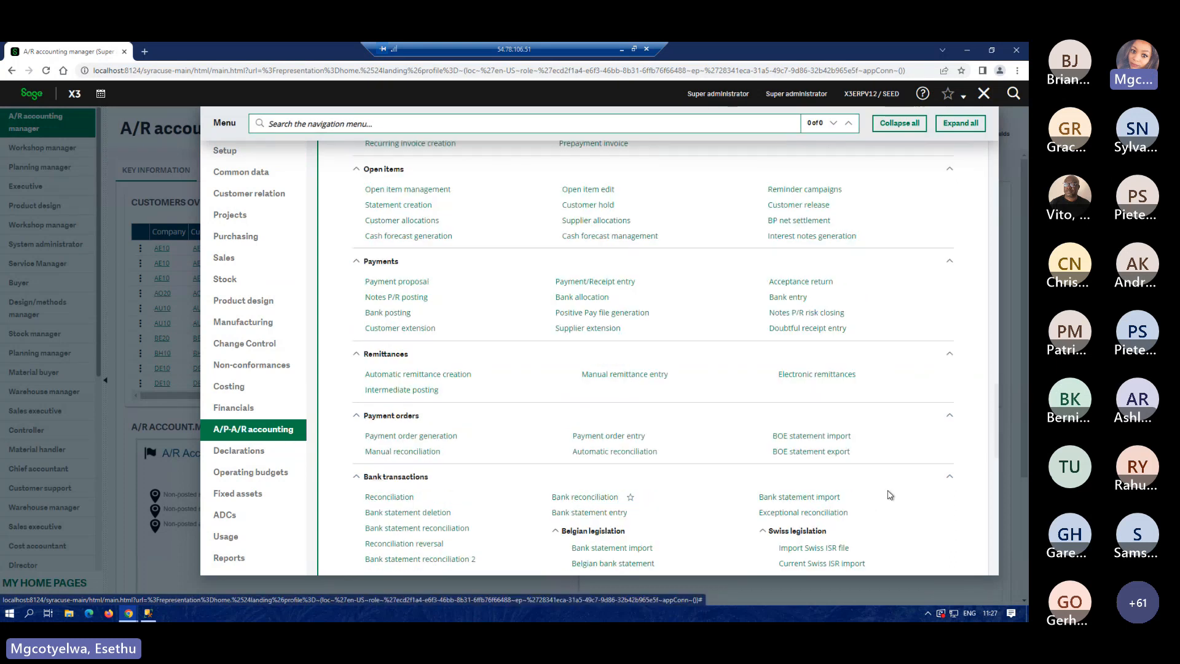
{"action": "scroll", "coordinate": [884, 490], "scroll_direction": "down", "scroll_amount": 1}
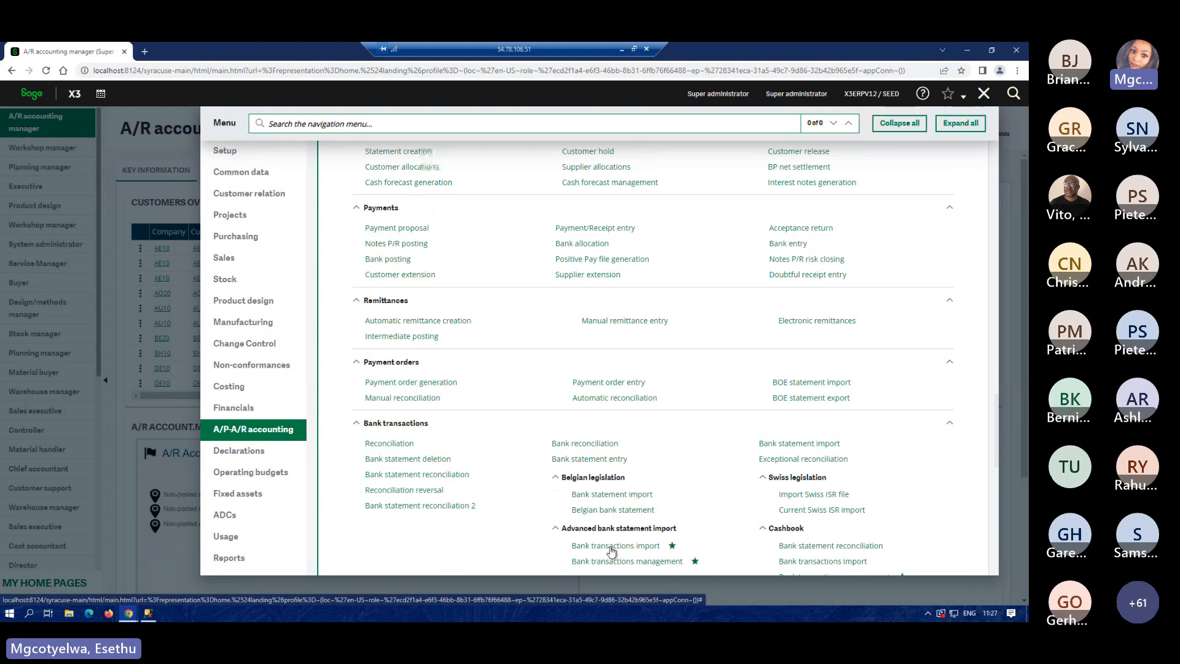
{"action": "scroll", "coordinate": [612, 551], "scroll_direction": "down", "scroll_amount": 1}
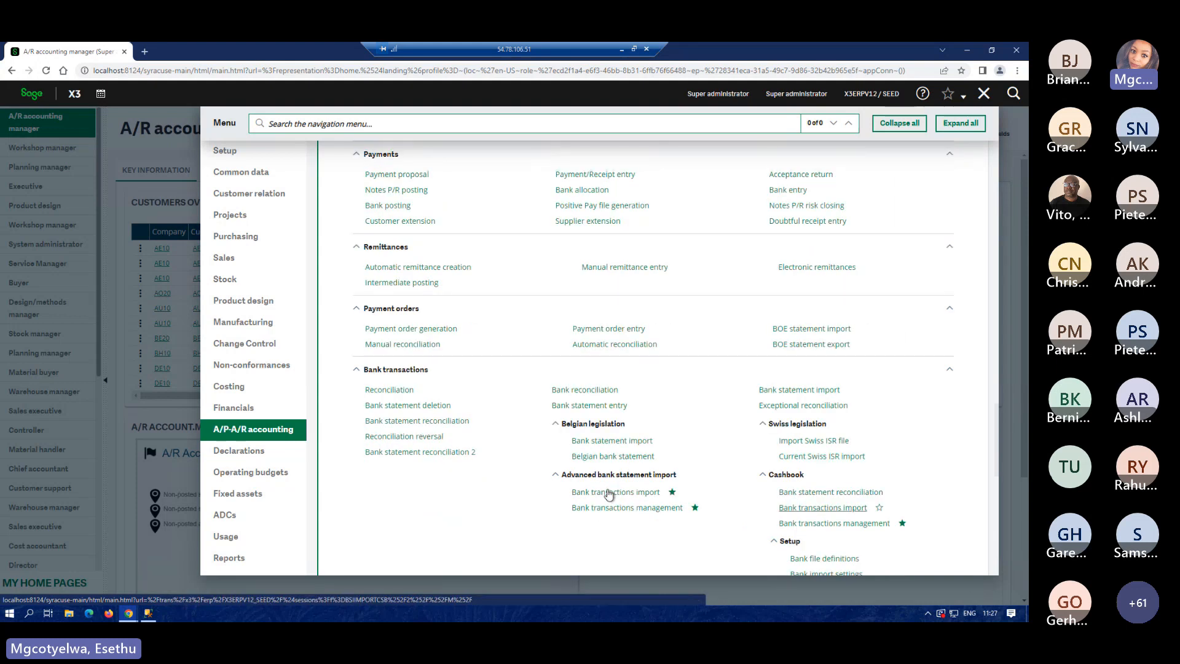
{"action": "scroll", "coordinate": [608, 495], "scroll_direction": "down", "scroll_amount": 1}
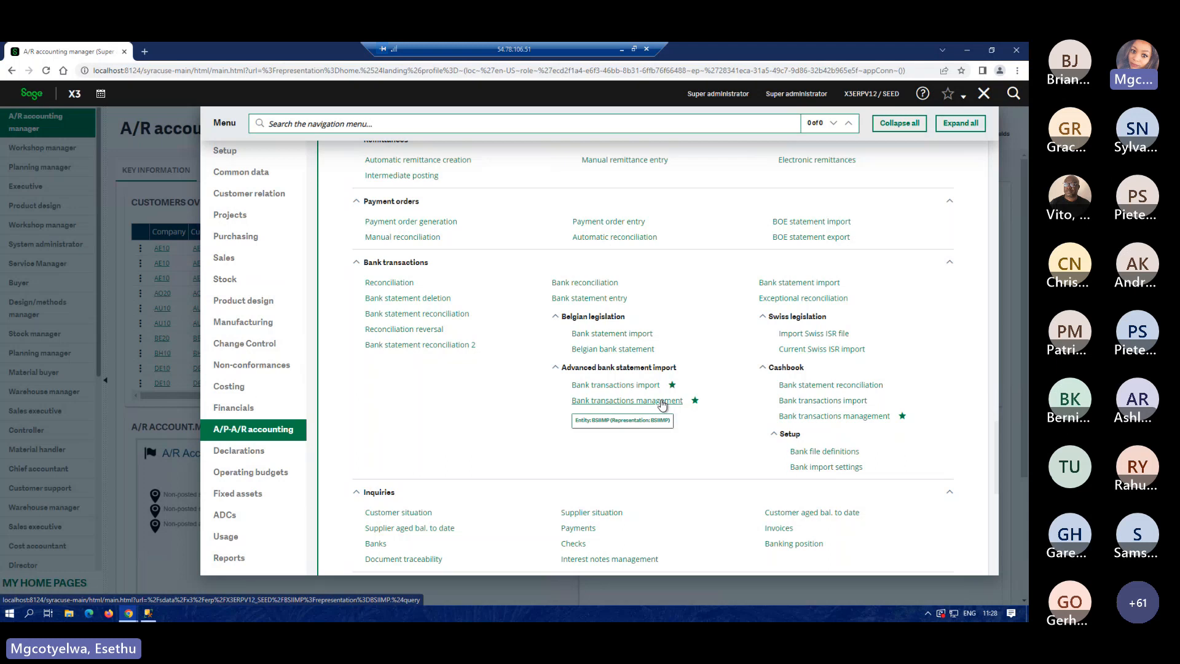
Load the ZA1ZA bank import settings (company ZA10, MT940, post validation transfer) and start importing.
{"action": "left_click", "coordinate": [630, 385]}
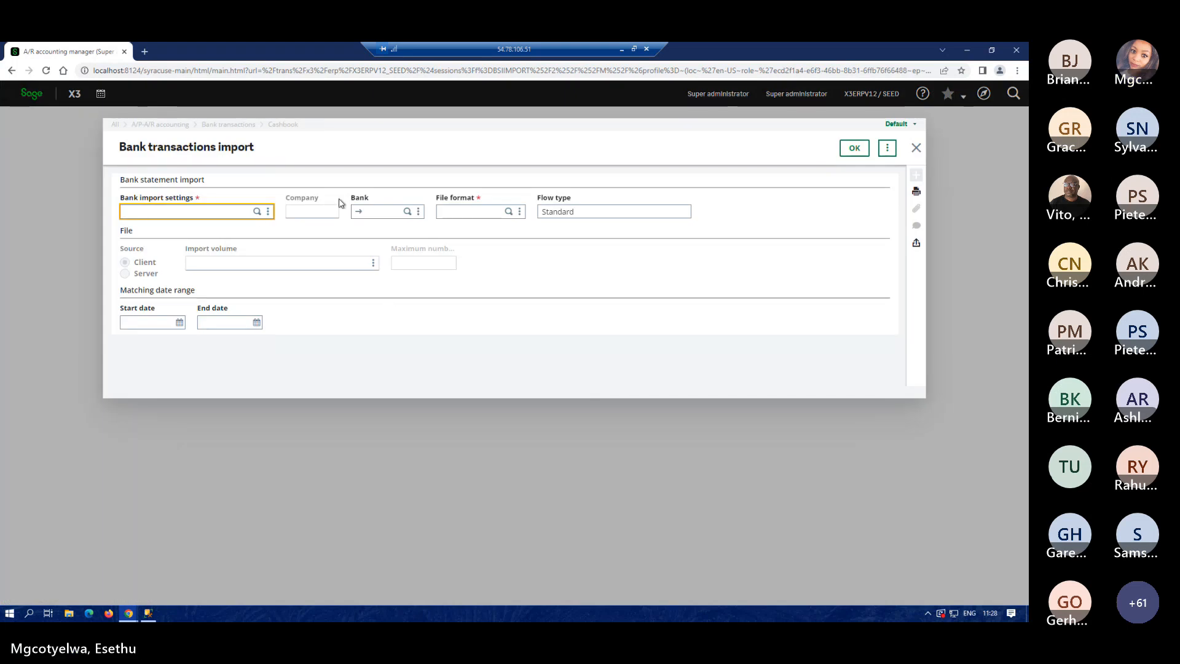
{"action": "left_click", "coordinate": [258, 212]}
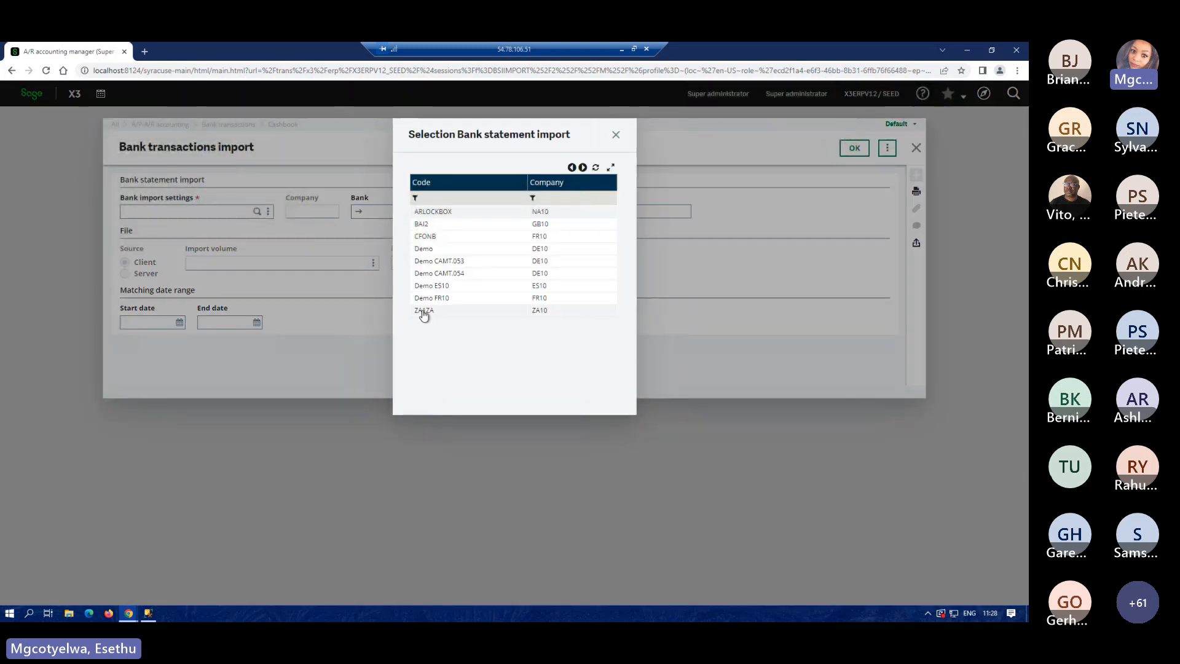
{"action": "left_click", "coordinate": [435, 310]}
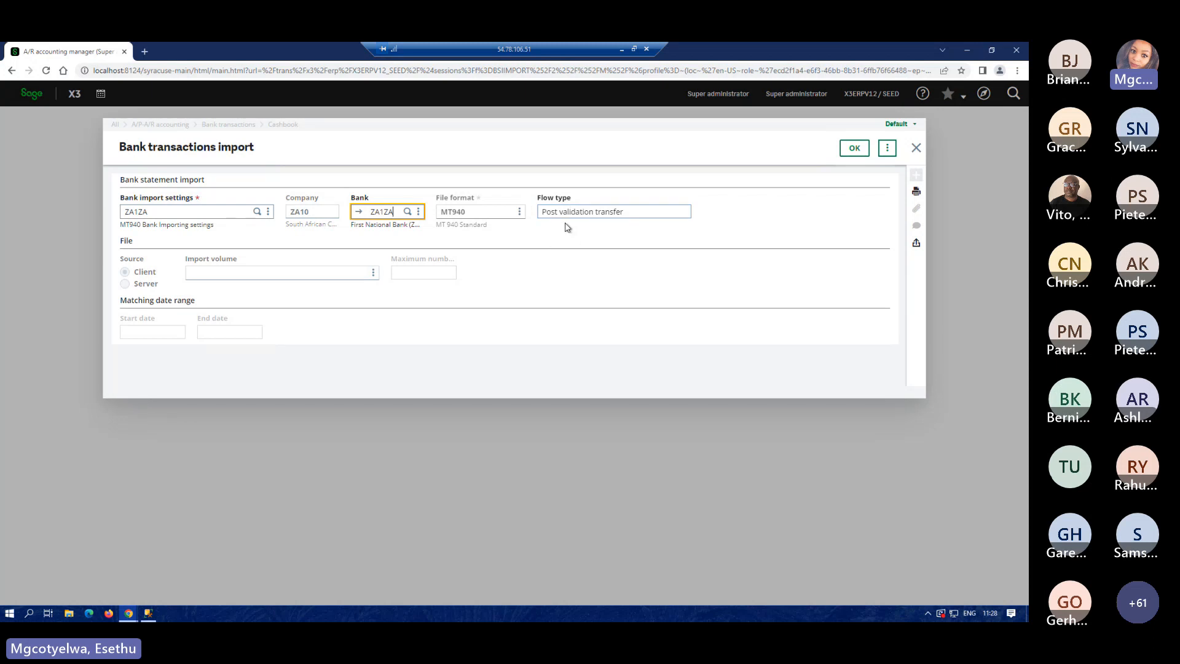
{"action": "left_click", "coordinate": [858, 154]}
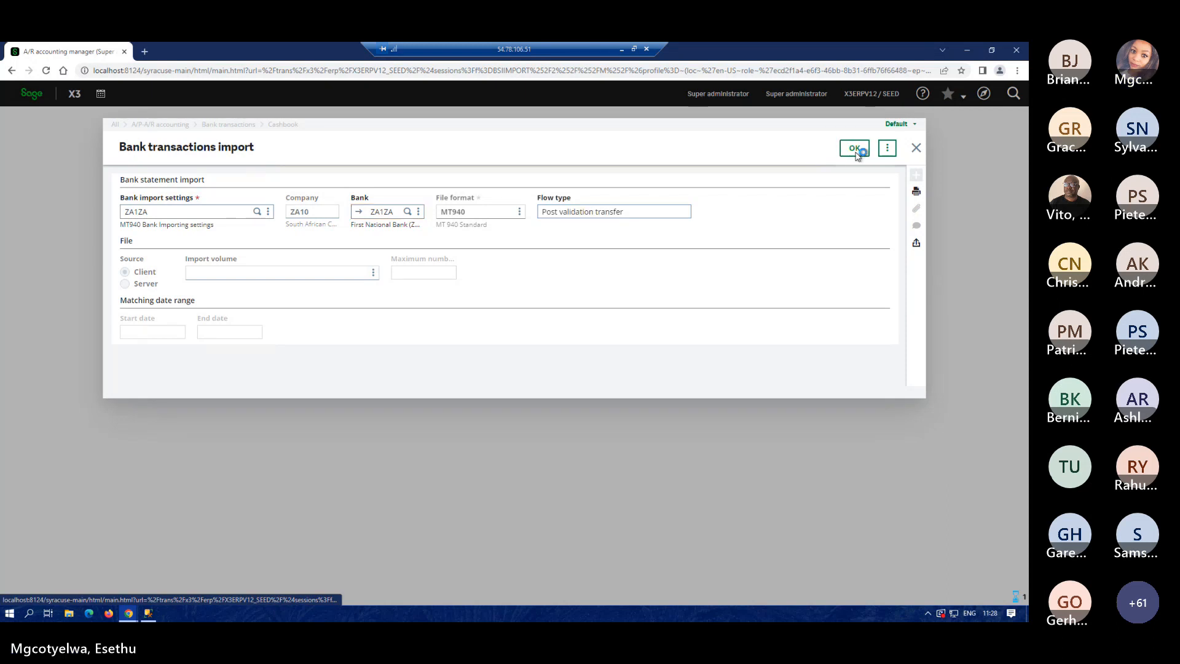
Upload 'mt940_Bootcamp_file_final with currency1111.txt' and run the import of its 12 transactions.
{"action": "left_click", "coordinate": [476, 205]}
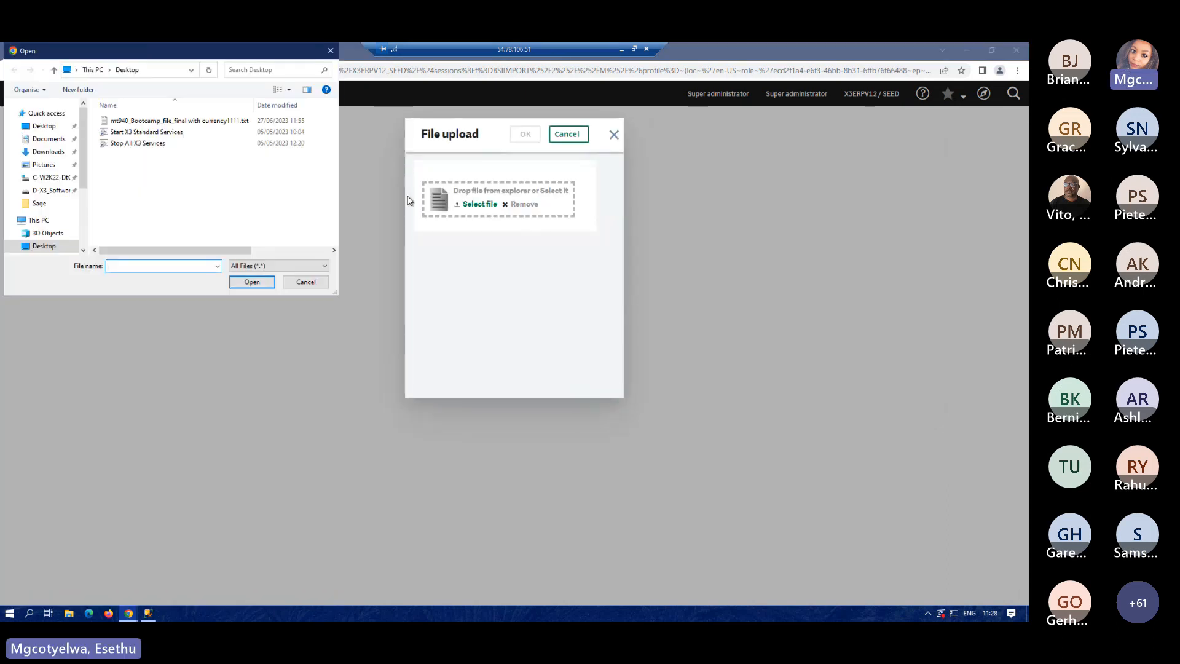
{"action": "left_click", "coordinate": [201, 122]}
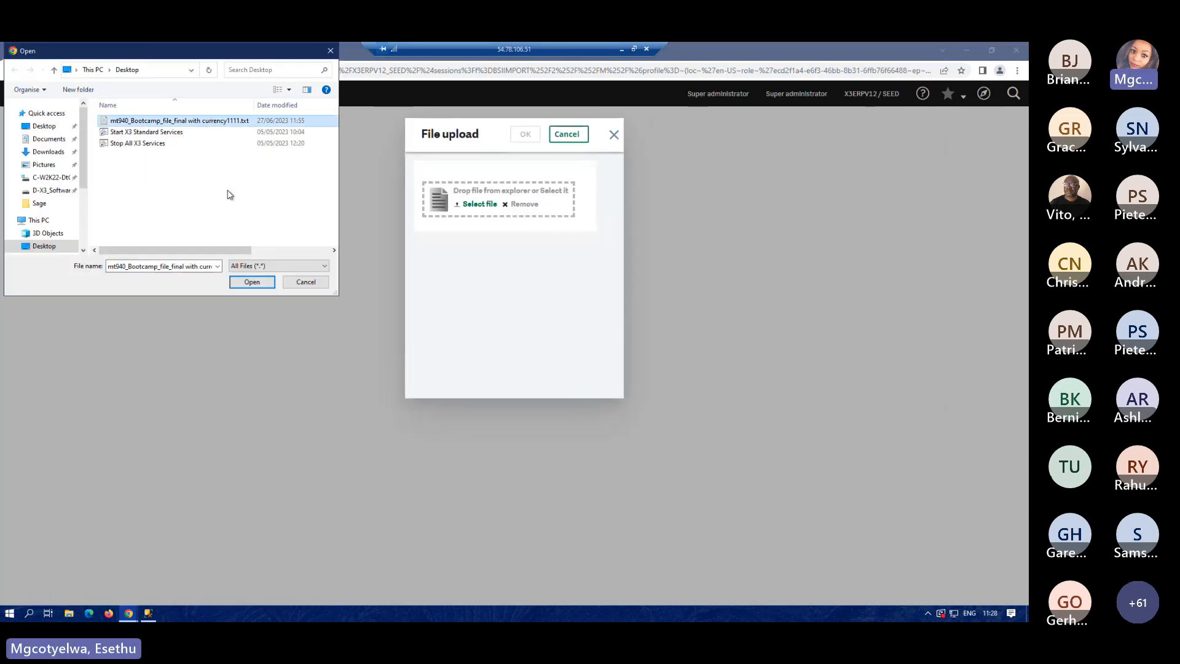
{"action": "left_click", "coordinate": [251, 282]}
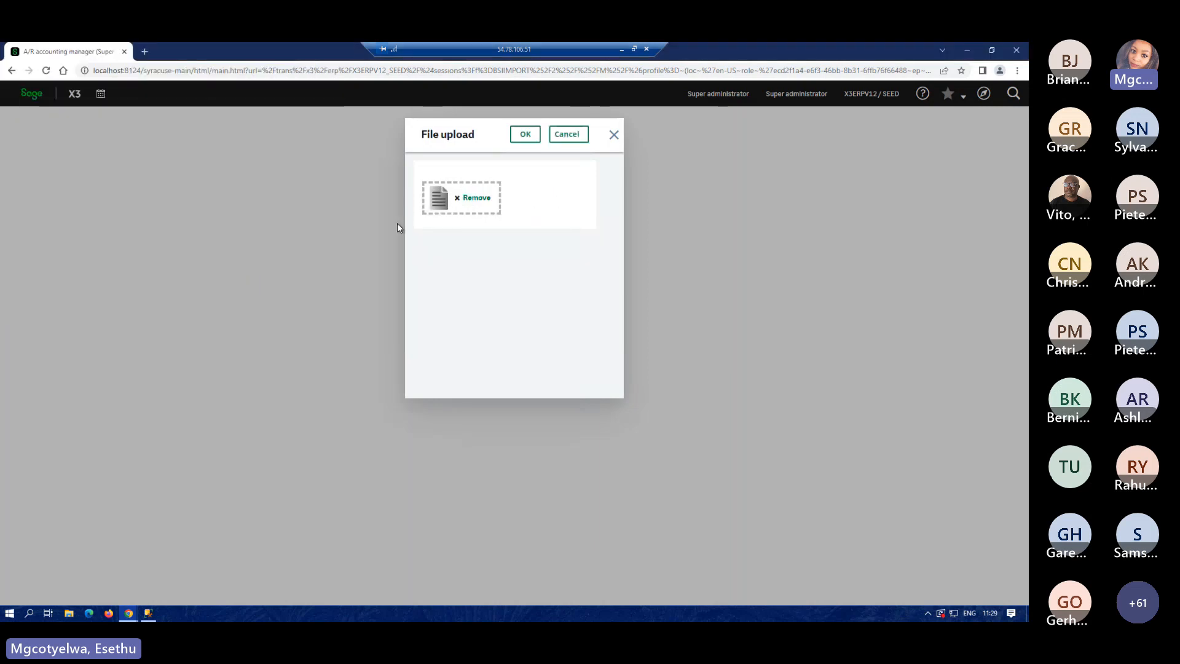
{"action": "left_click", "coordinate": [524, 135]}
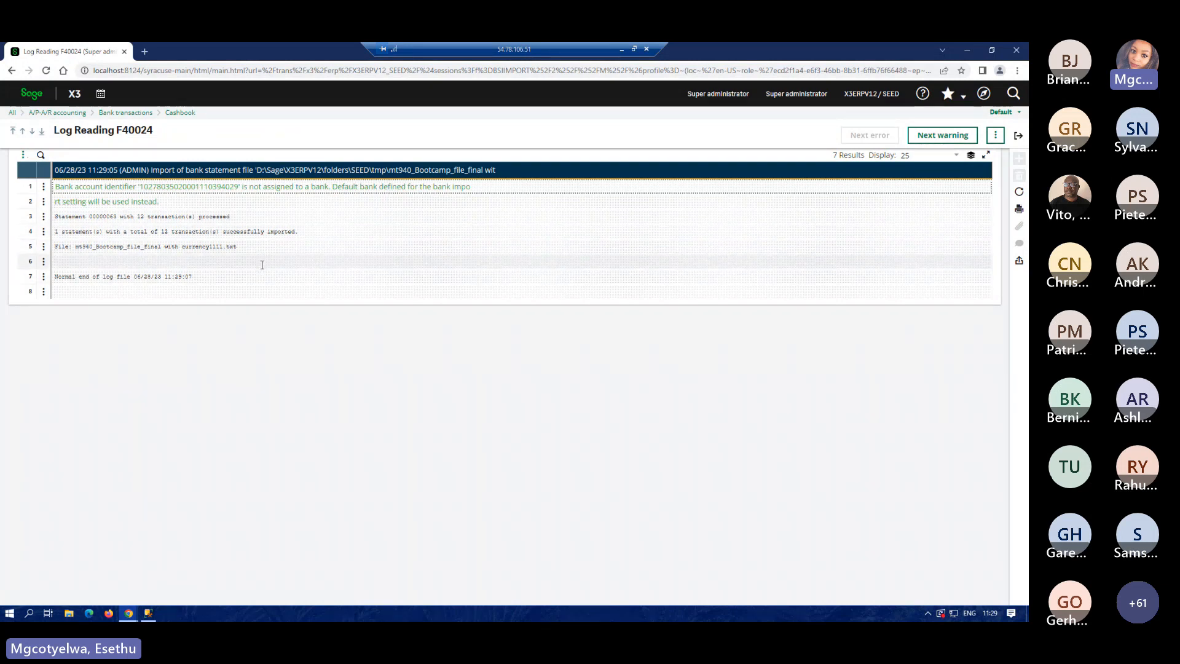
Close the import log and open Bank transactions management, bringing up actions for statement 00000063.
{"action": "left_click", "coordinate": [1017, 137]}
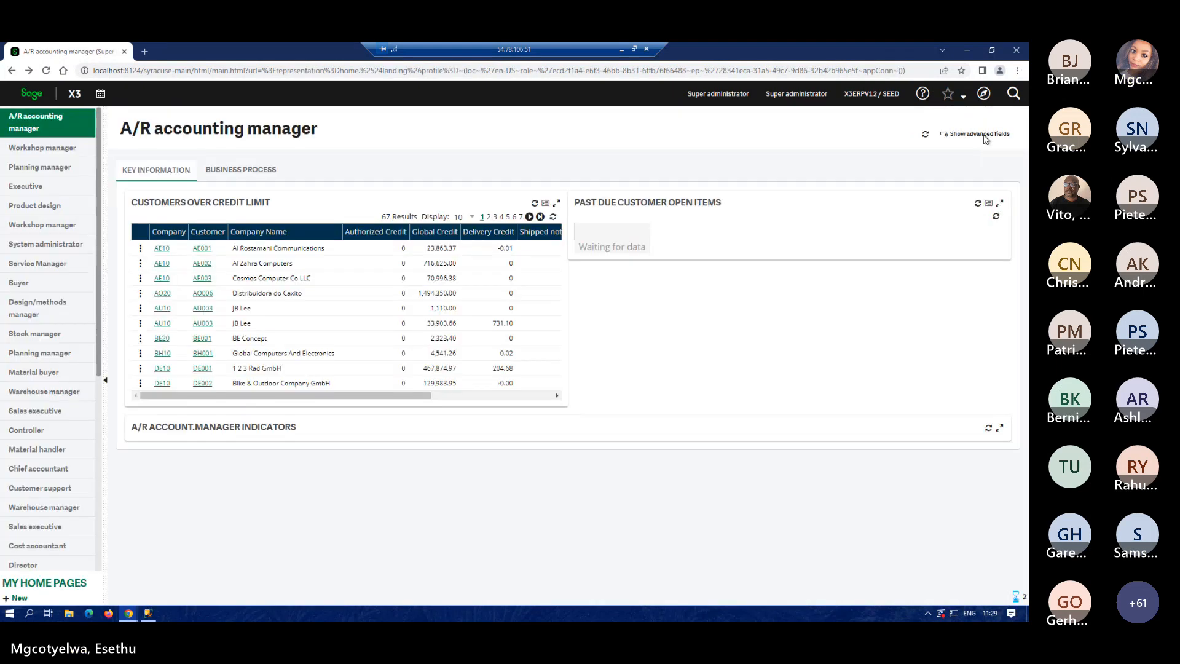
{"action": "left_click", "coordinate": [983, 95]}
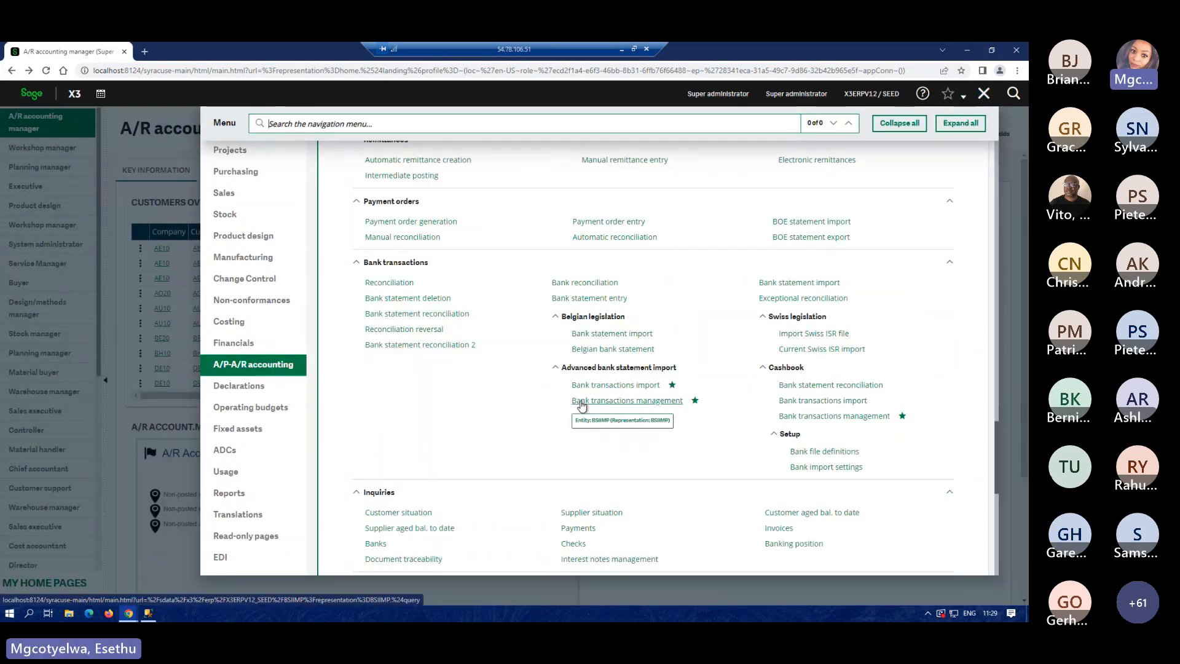
{"action": "left_click", "coordinate": [601, 405]}
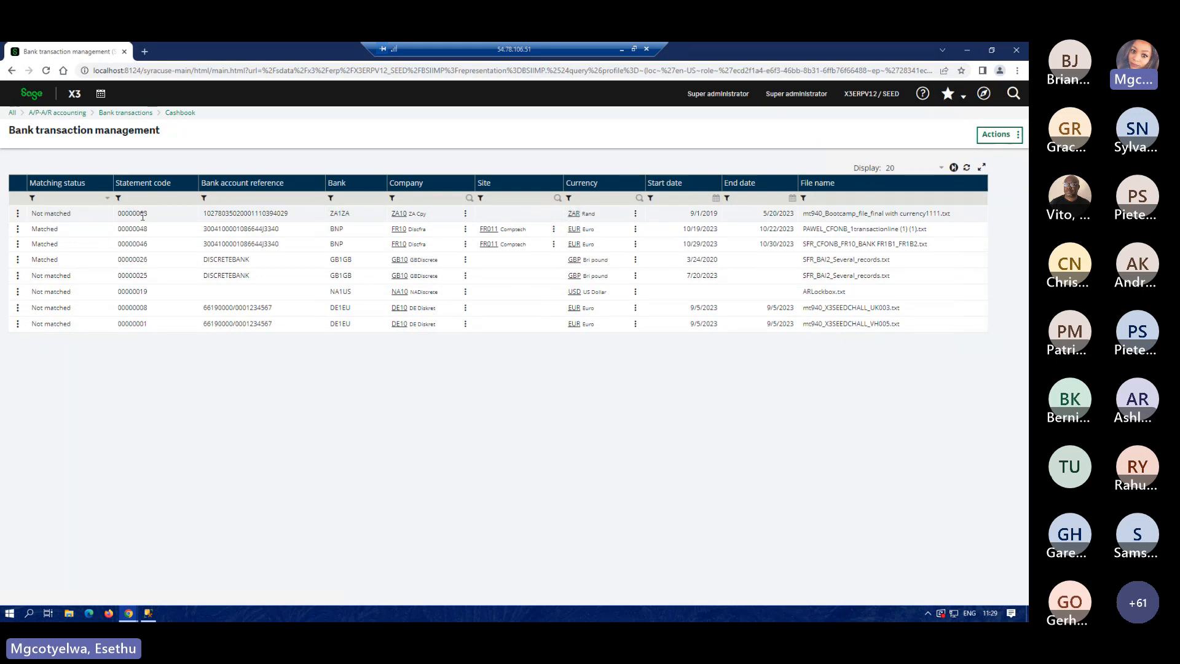
{"action": "left_click", "coordinate": [18, 213]}
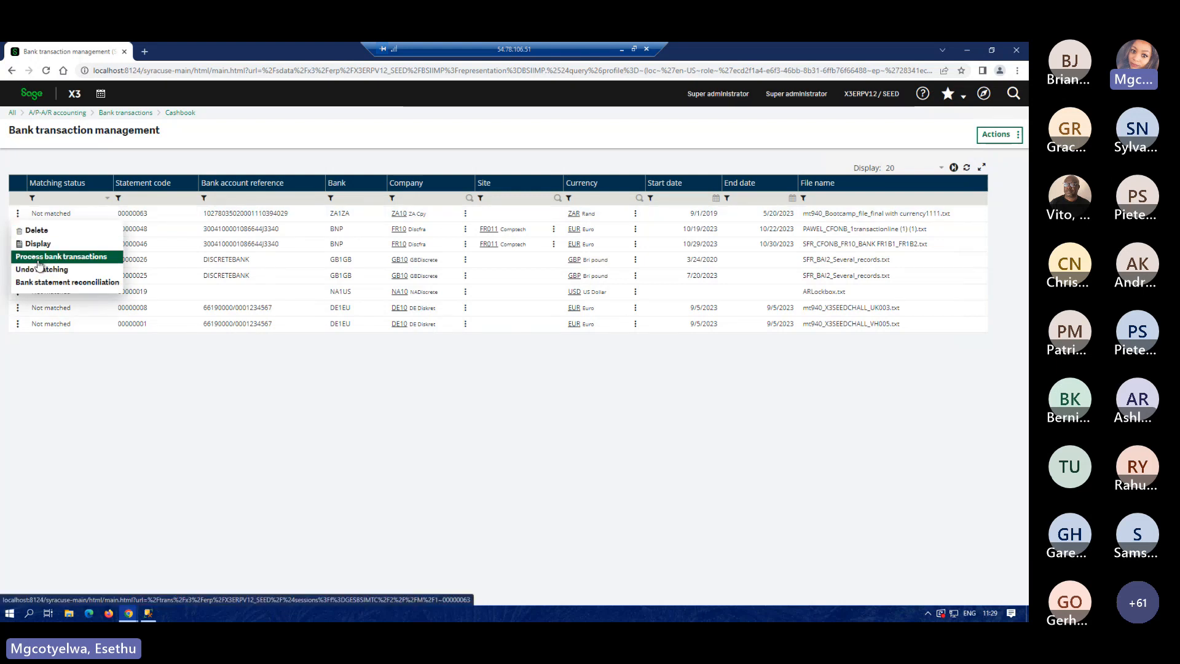
Process statement 00000063's bank transactions and review the columns of its 12 not-validated transactions.
{"action": "left_click", "coordinate": [37, 257]}
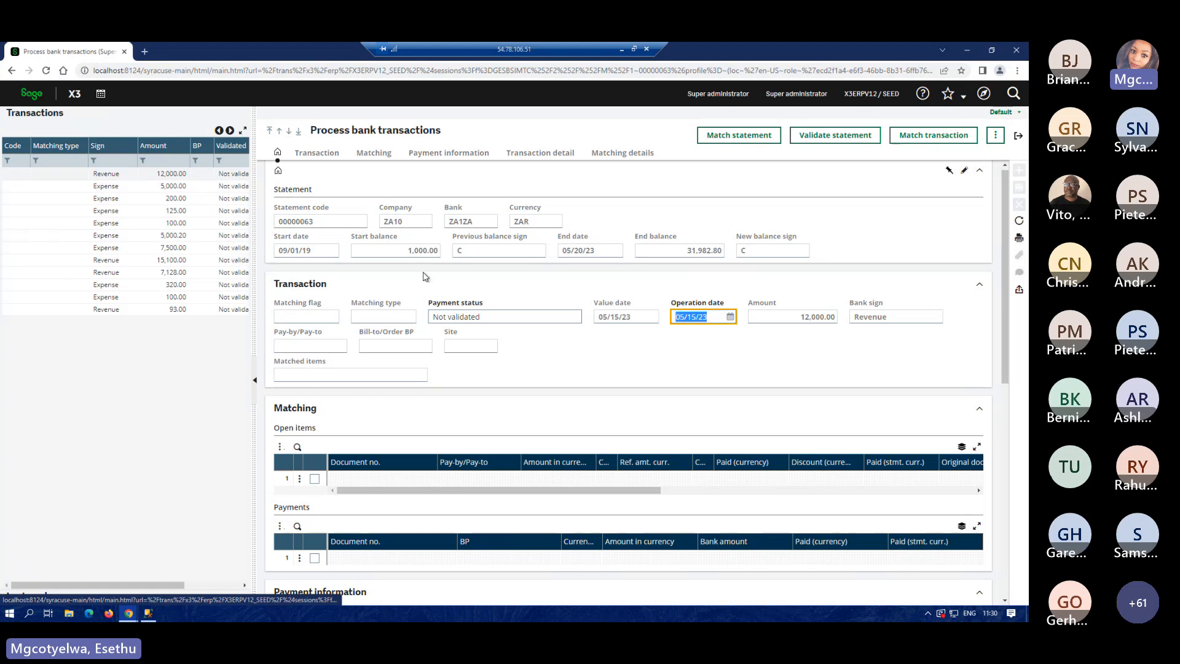
{"action": "left_click_drag", "start_coordinate": [61, 584], "coordinate": [55, 575]}
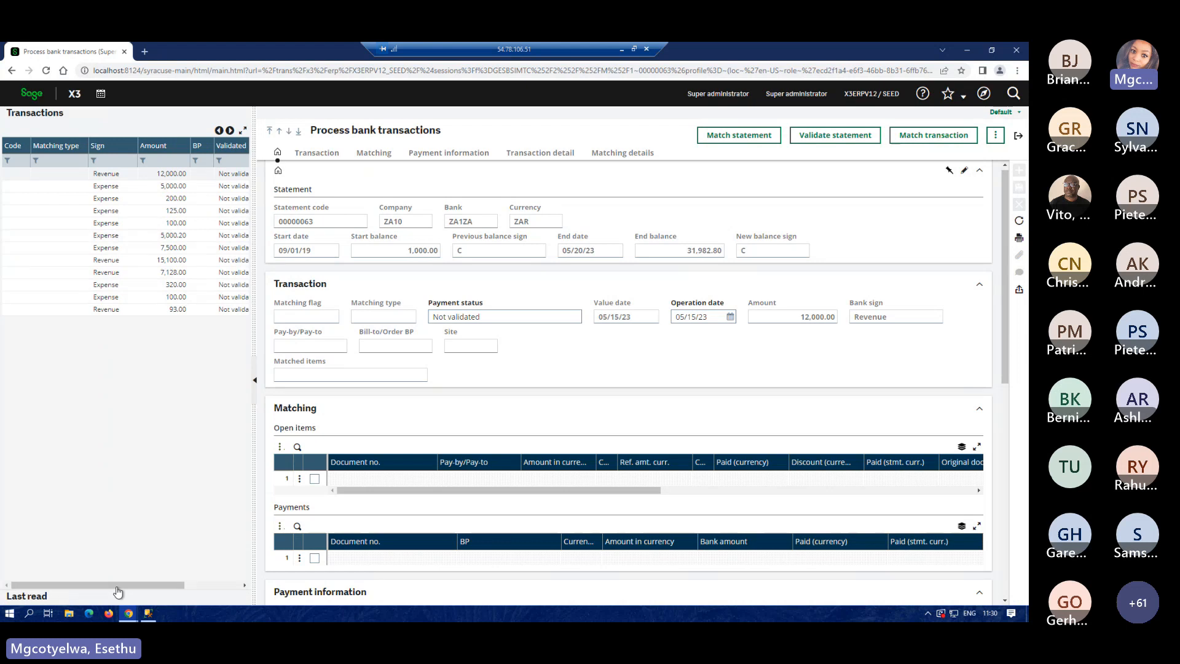
{"action": "left_click_drag", "start_coordinate": [117, 587], "coordinate": [157, 585]}
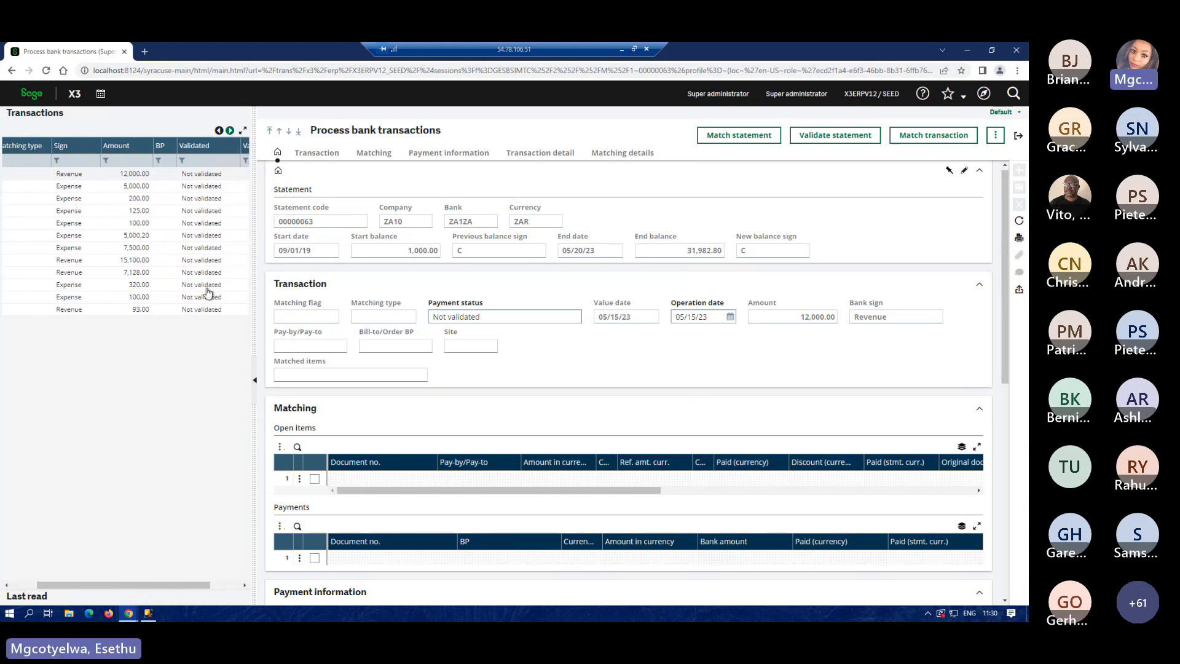
{"action": "left_click_drag", "start_coordinate": [40, 589], "coordinate": [14, 586]}
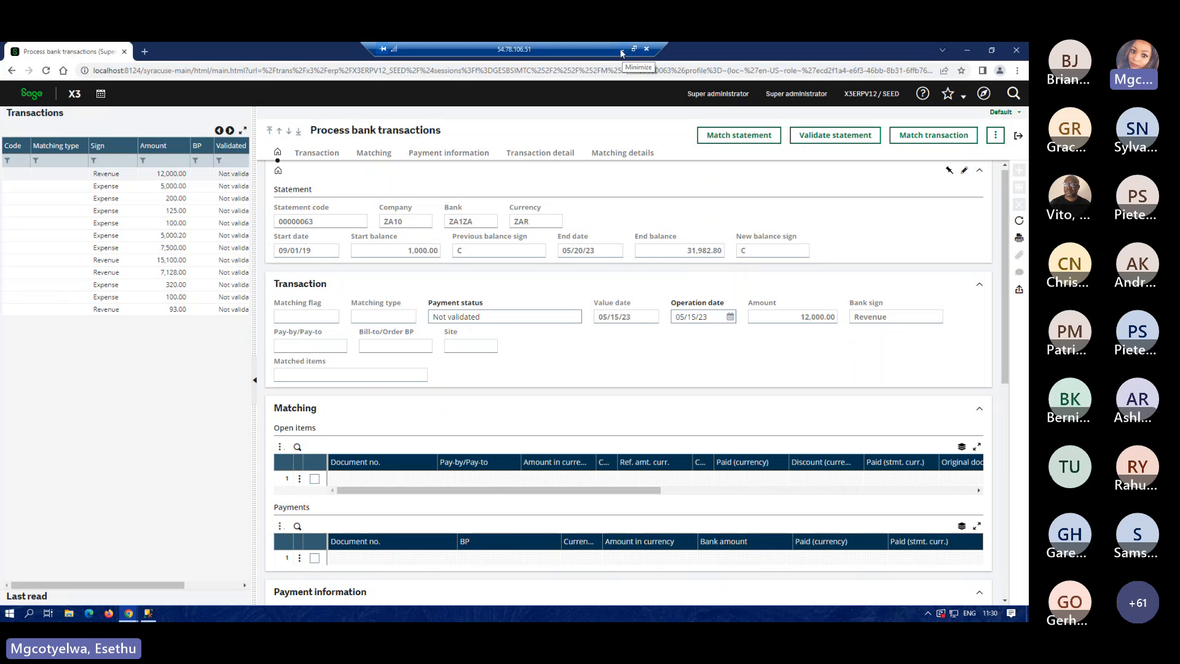
Return to the slide and reveal the A matching letter and B matching letter bullets.
{"action": "left_click", "coordinate": [622, 51]}
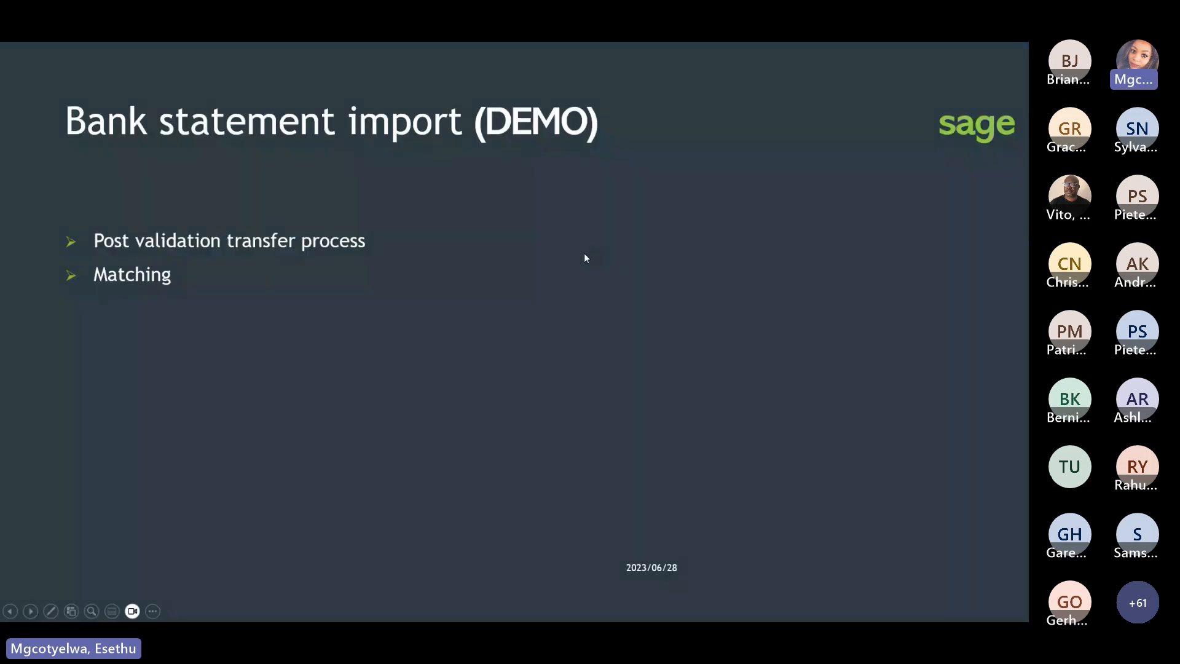
{"action": "left_click", "coordinate": [584, 252]}
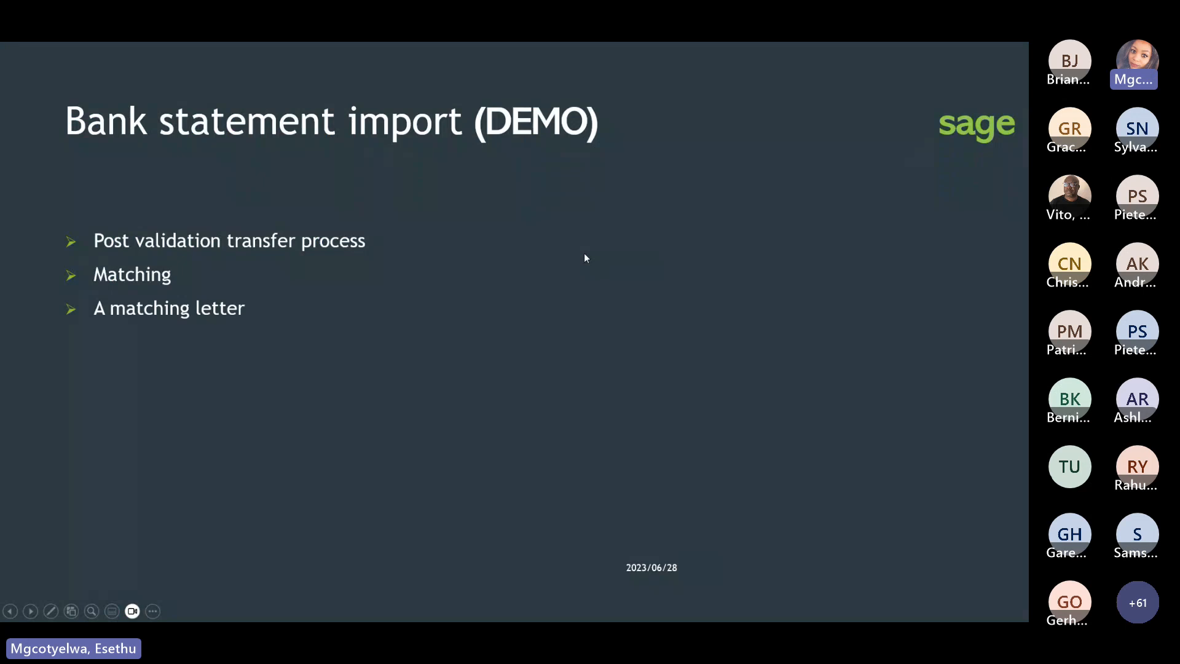
{"action": "left_click", "coordinate": [584, 257]}
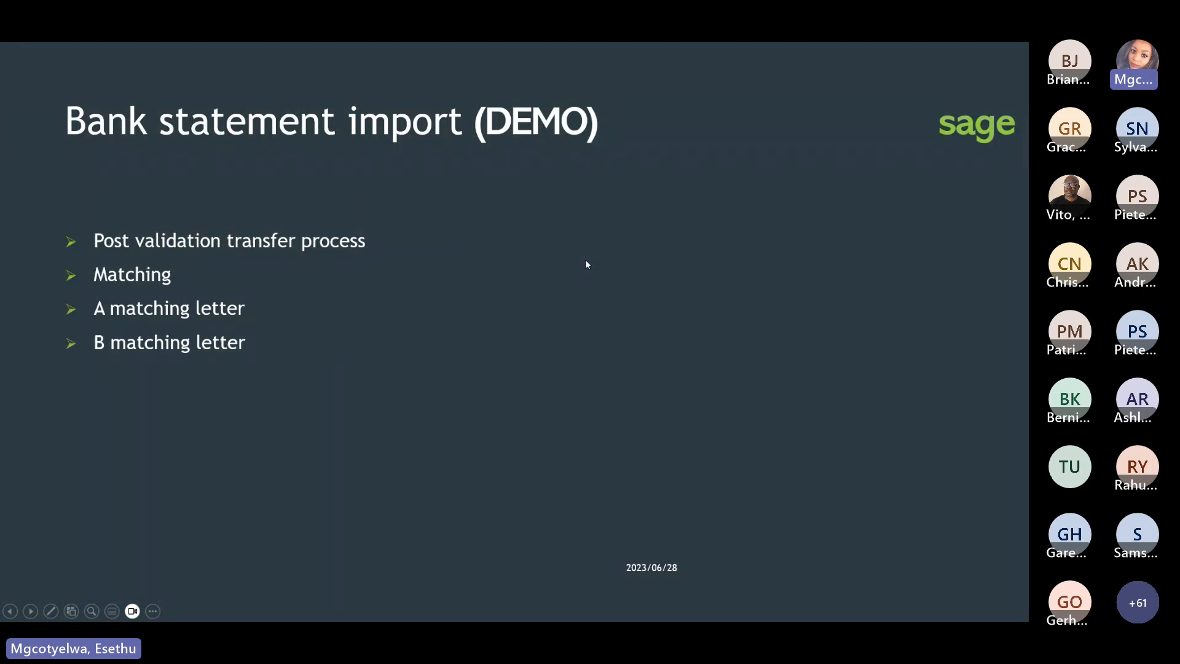